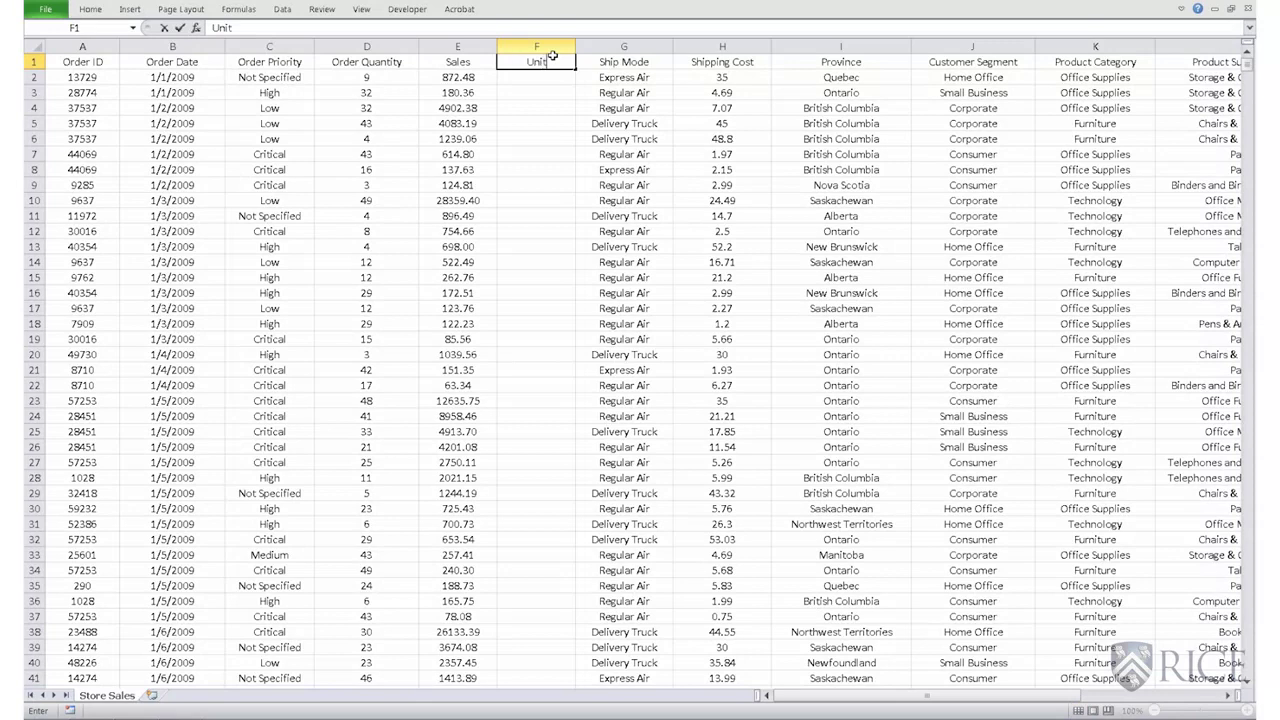
Complete the F1 header as "Unit Price" and calculate F2 as Sales divided by Order Quantity with =E2/D2.
text(Price)
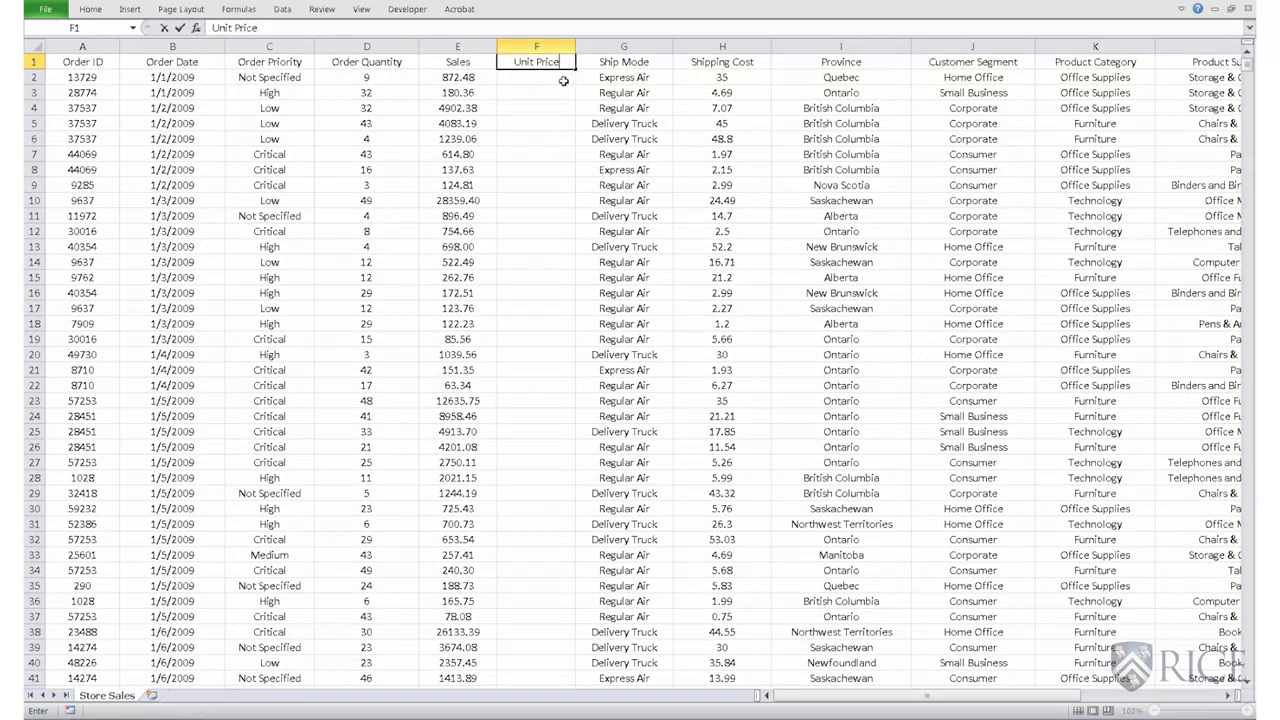
click(564, 79)
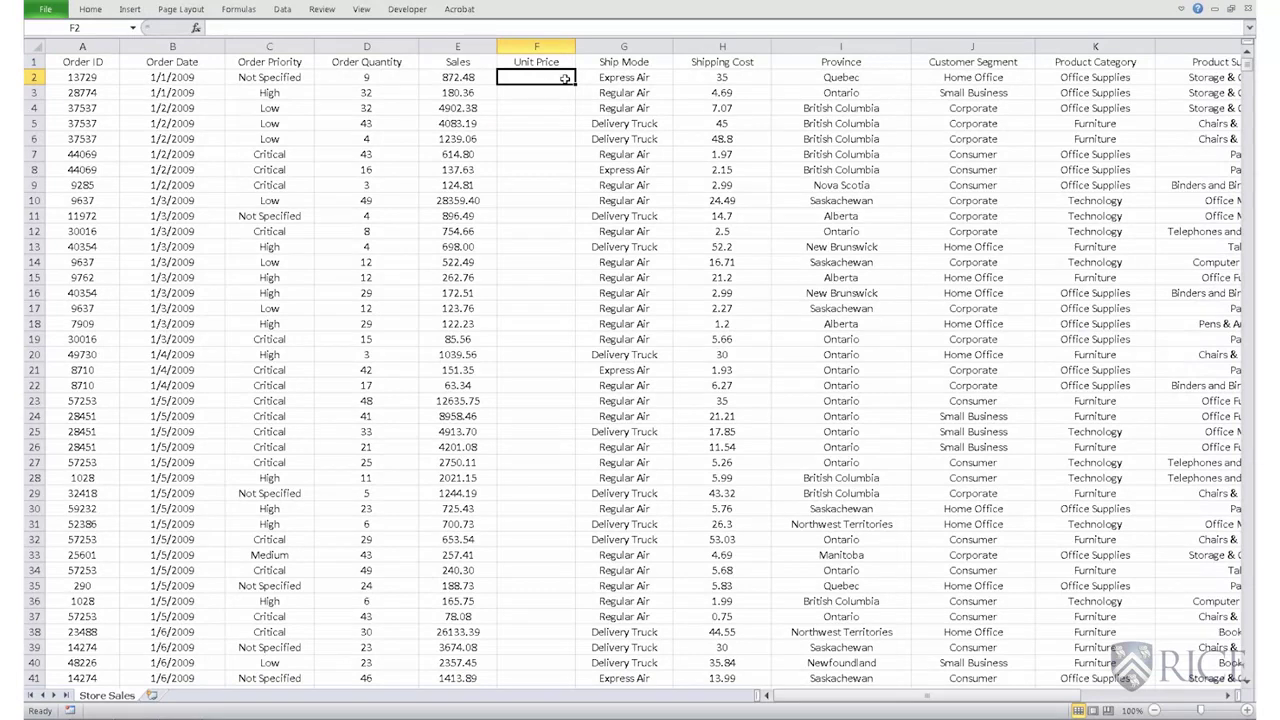
text(=)
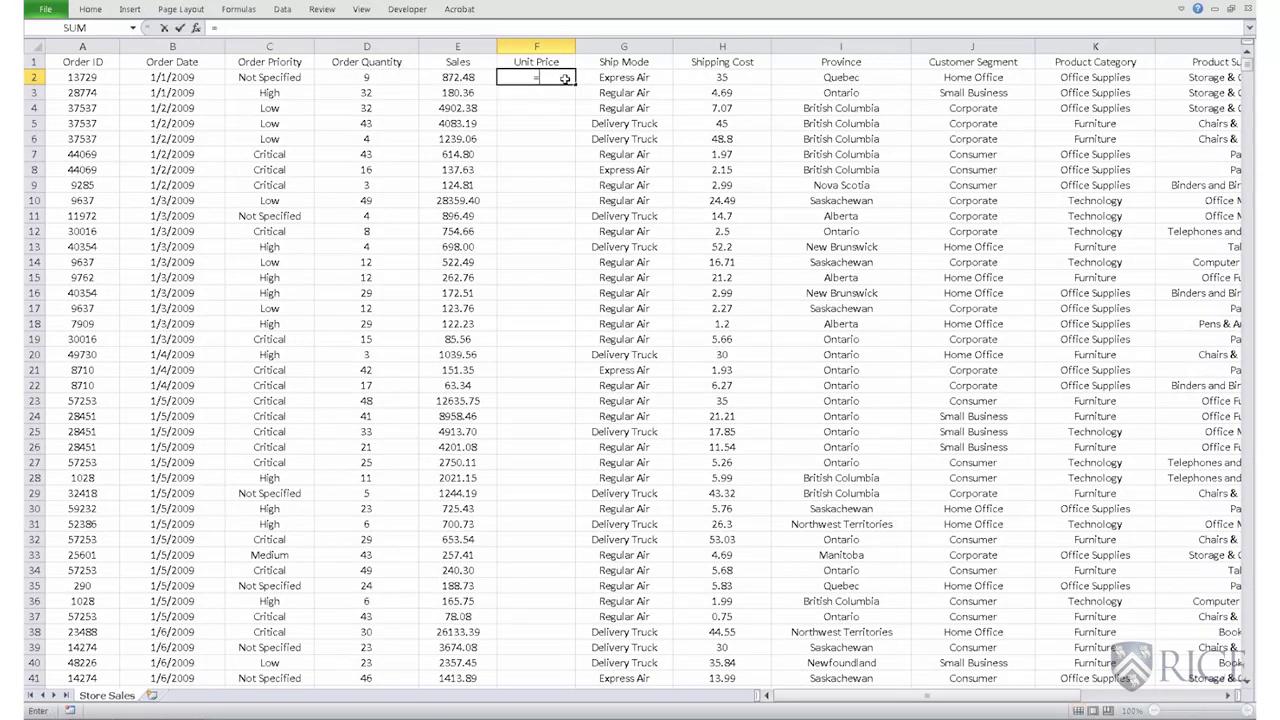
click(476, 77)
text(/)
click(378, 77)
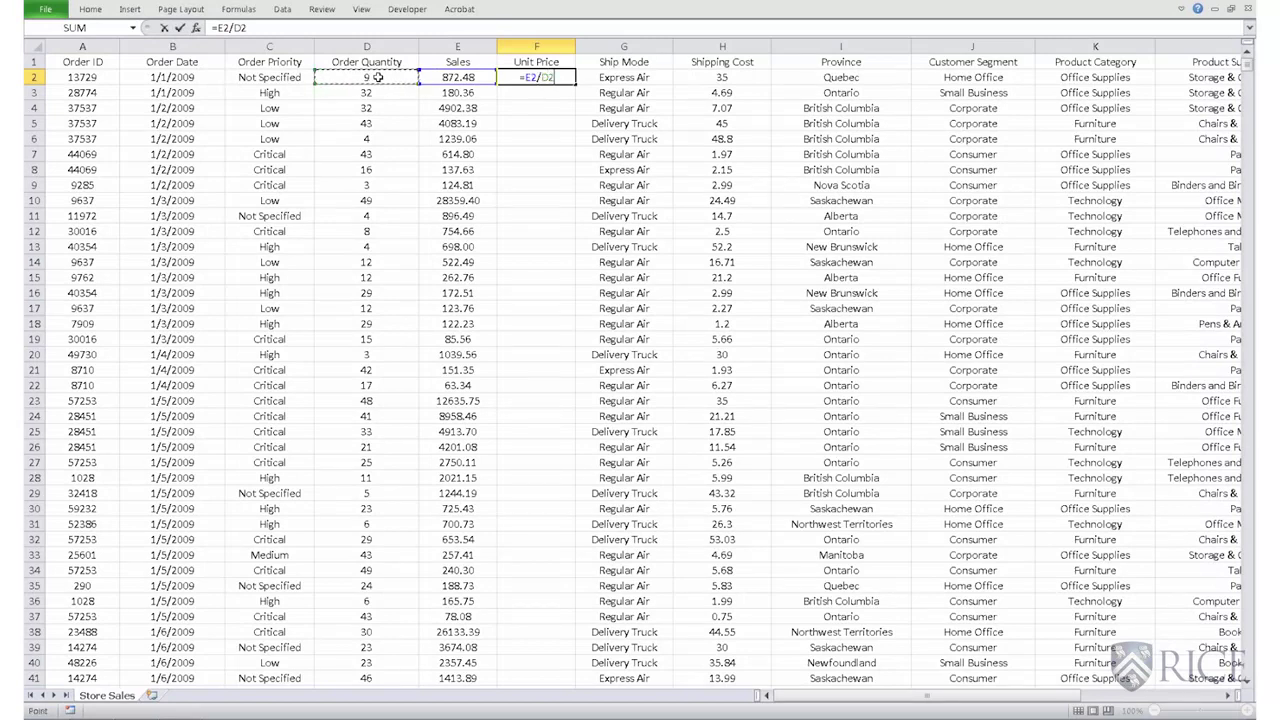
click(565, 76)
key(Return)
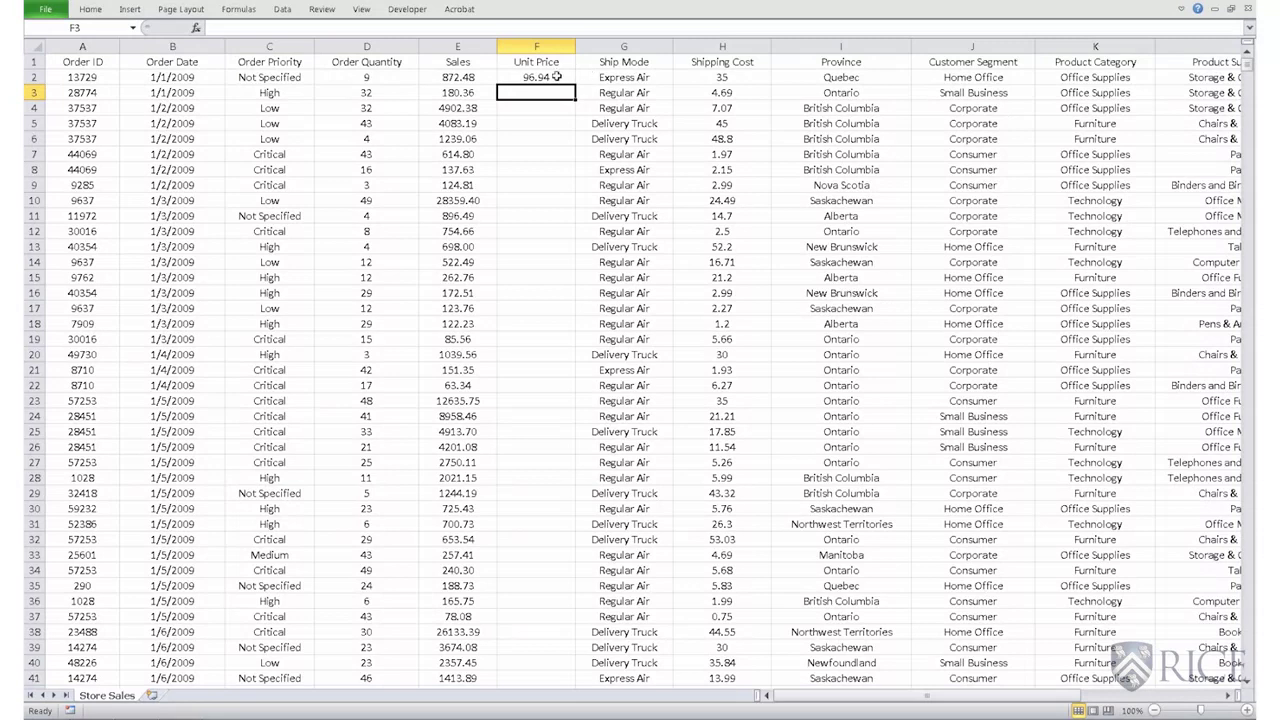
Fill the F2 formula down the whole Unit Price column and check the copied formula in F6.
click(557, 76)
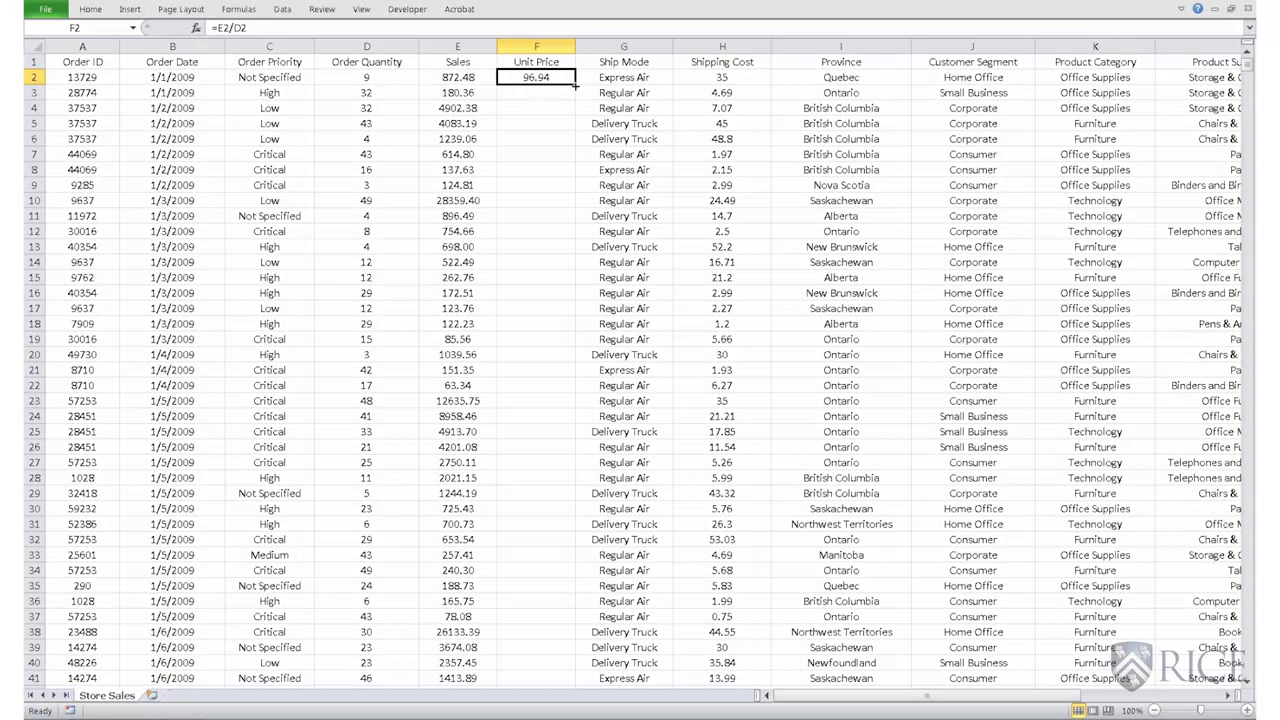
double_click(575, 86)
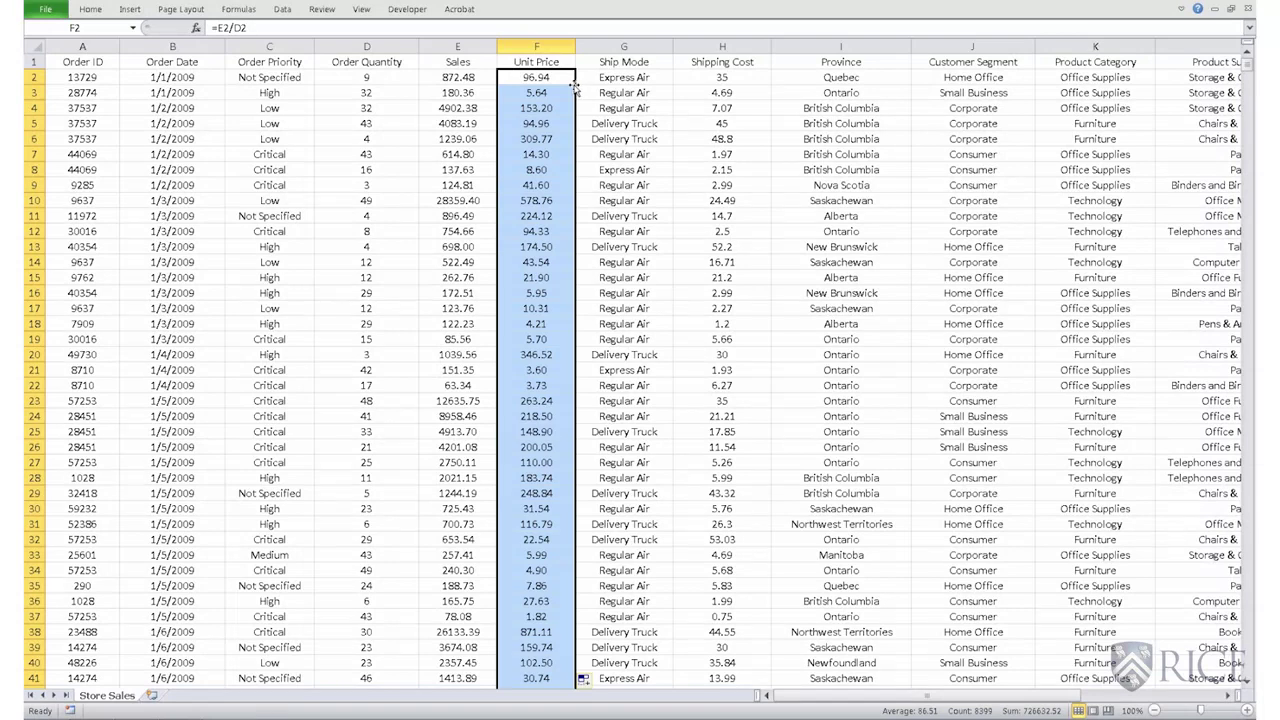
click(548, 139)
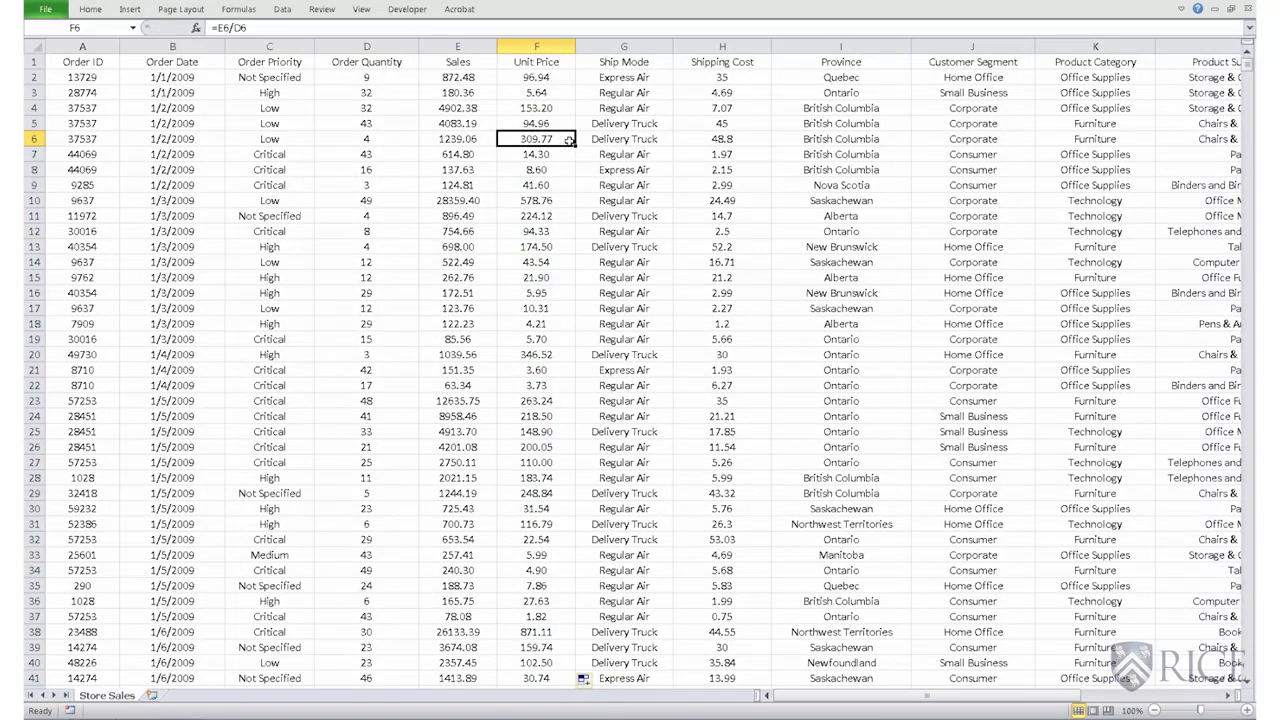
click(100, 140)
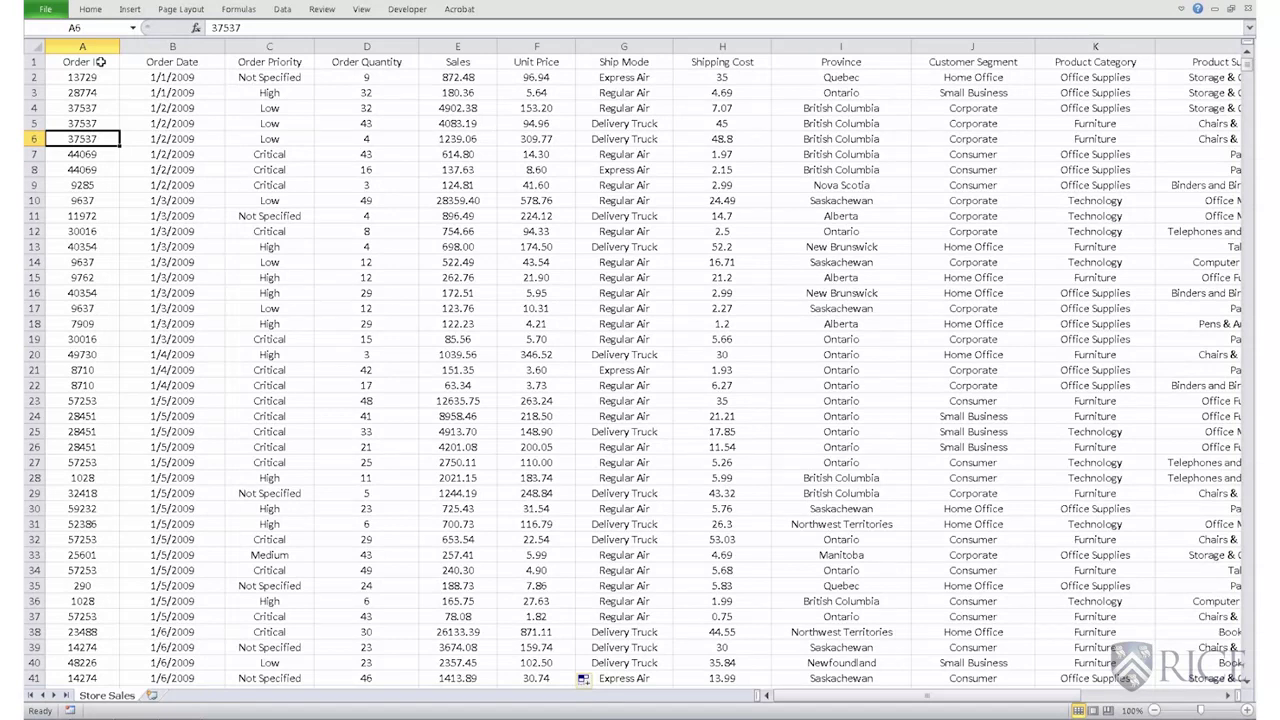
Insert a new column between Shipping Cost and Province and give it the header "Total Cost".
click(457, 45)
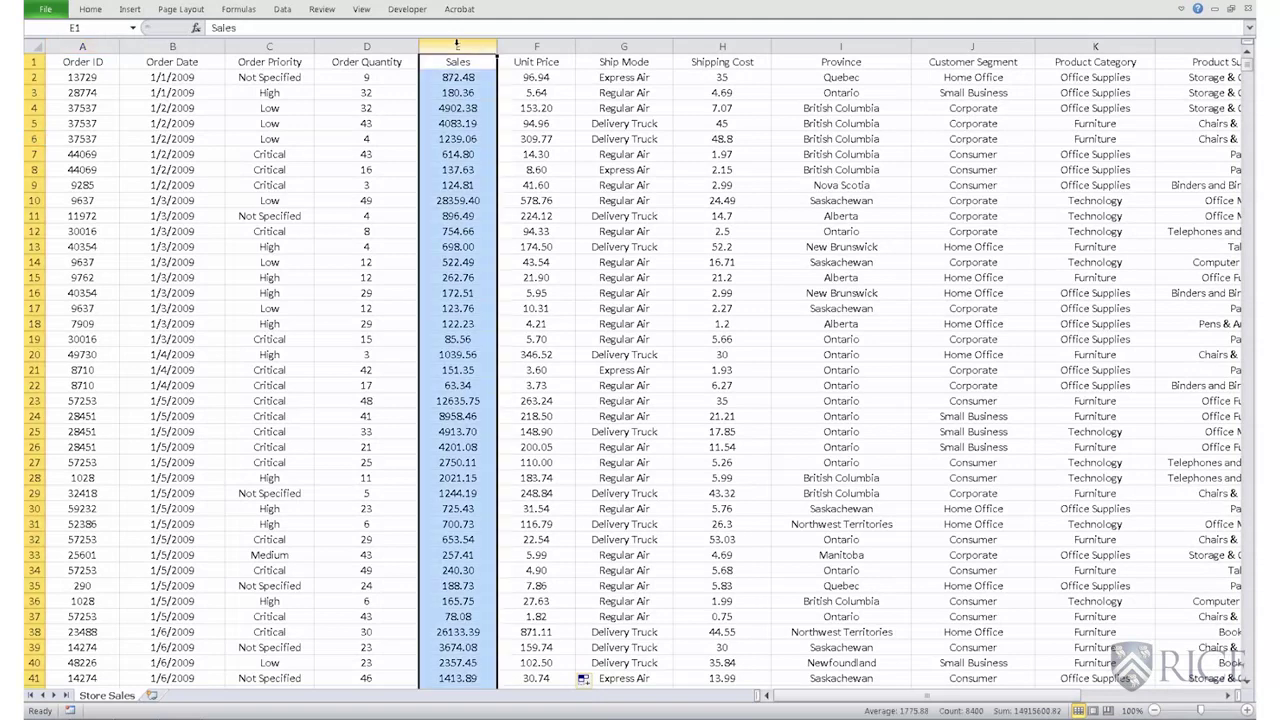
click(711, 44)
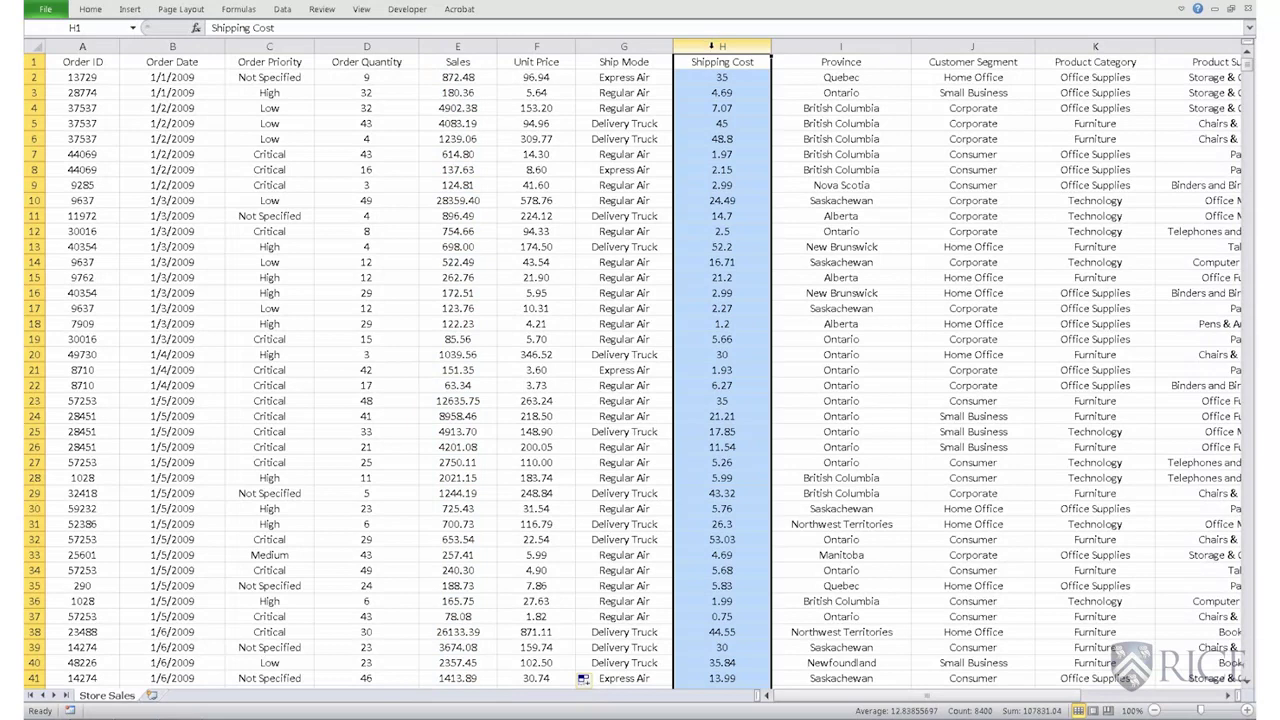
click(804, 44)
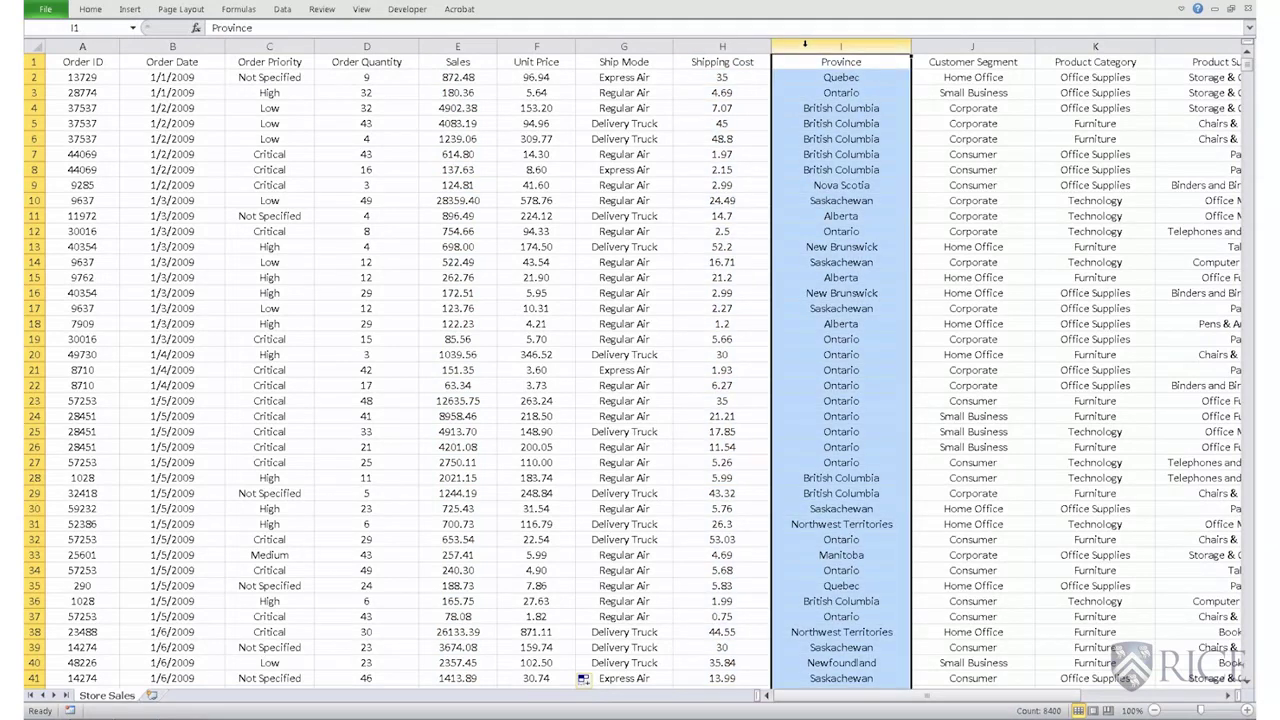
right_click(804, 44)
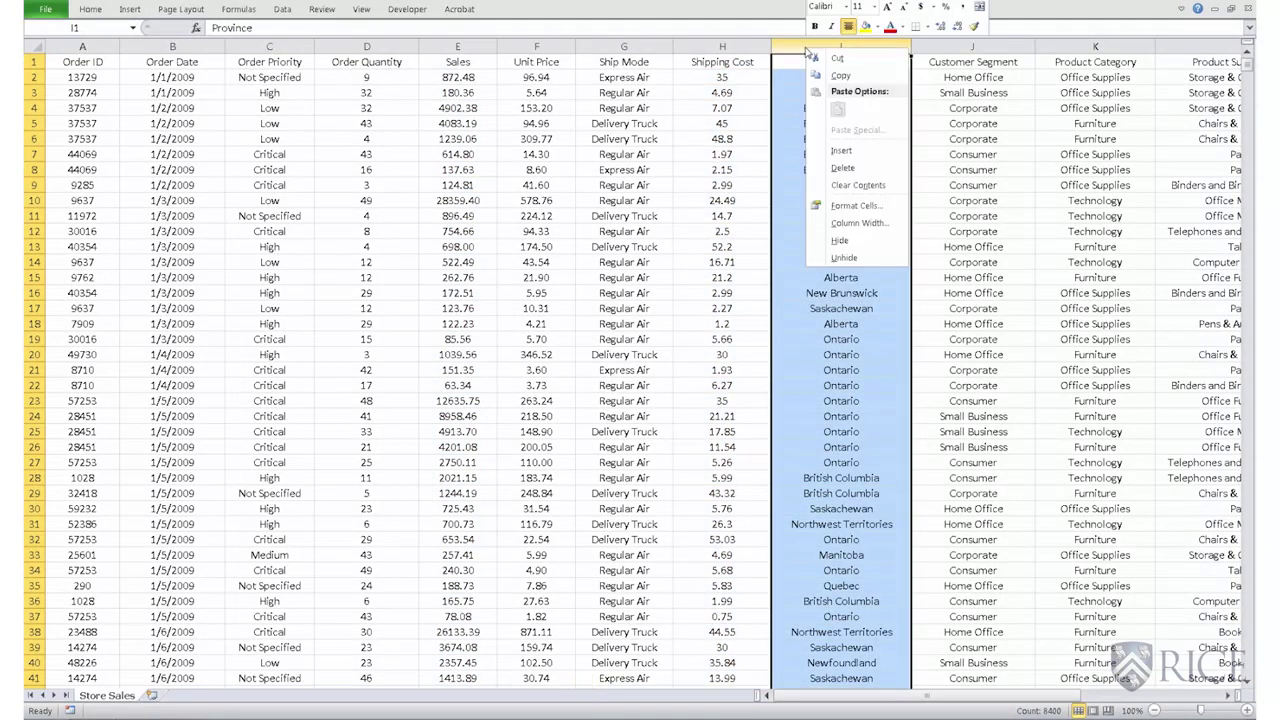
click(854, 152)
click(822, 60)
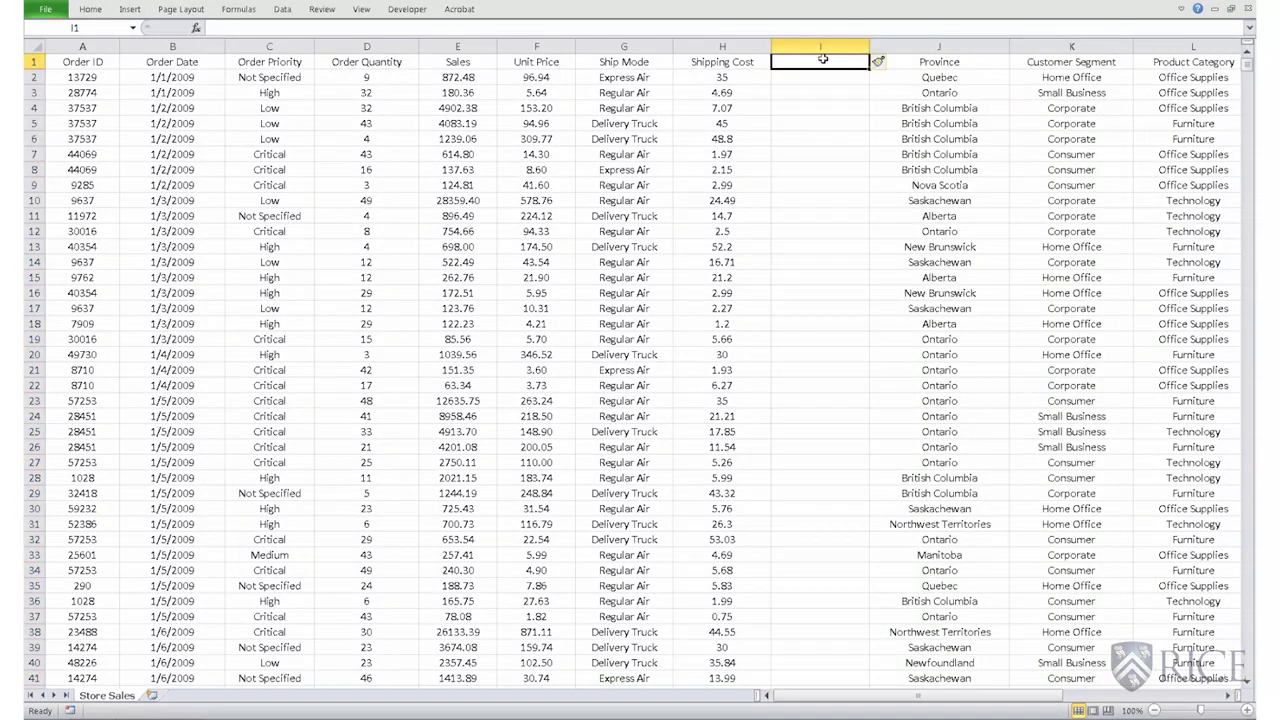
text(Tot)
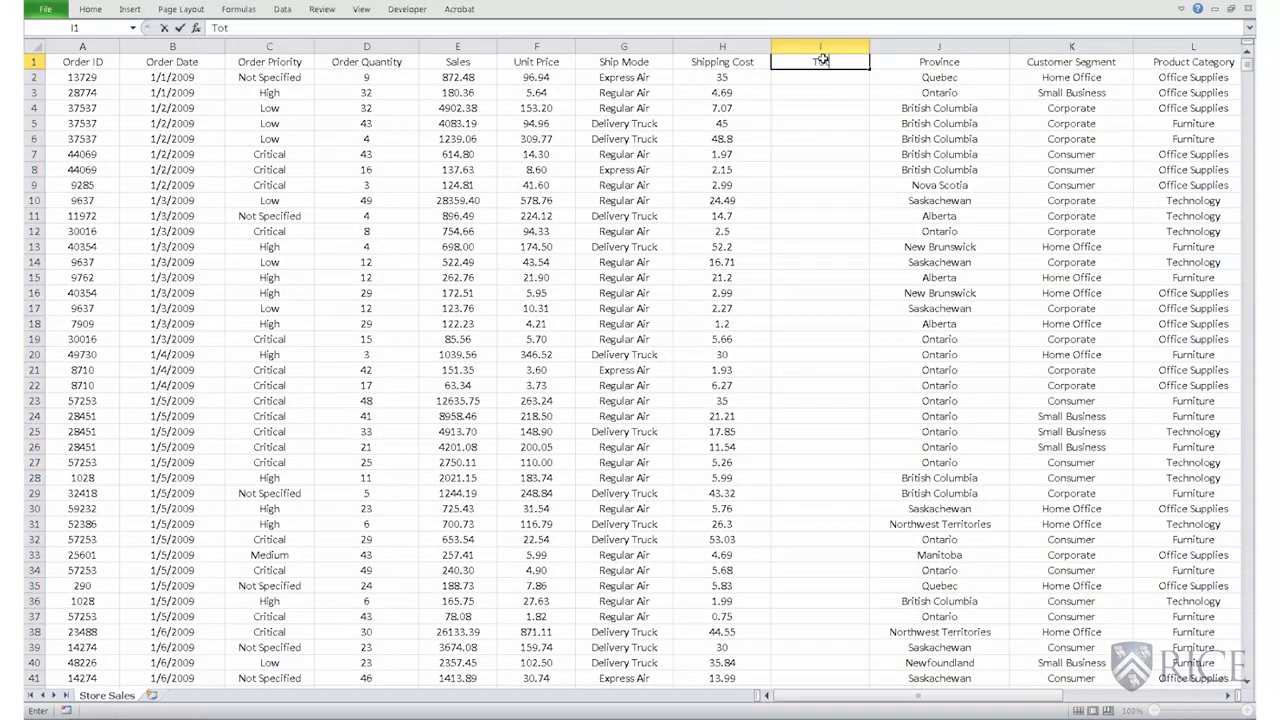
text(al Cost)
Calculate Total Cost in I2 as Sales plus Shipping Cost with =E2+H2, and fill the formula down the column.
click(789, 79)
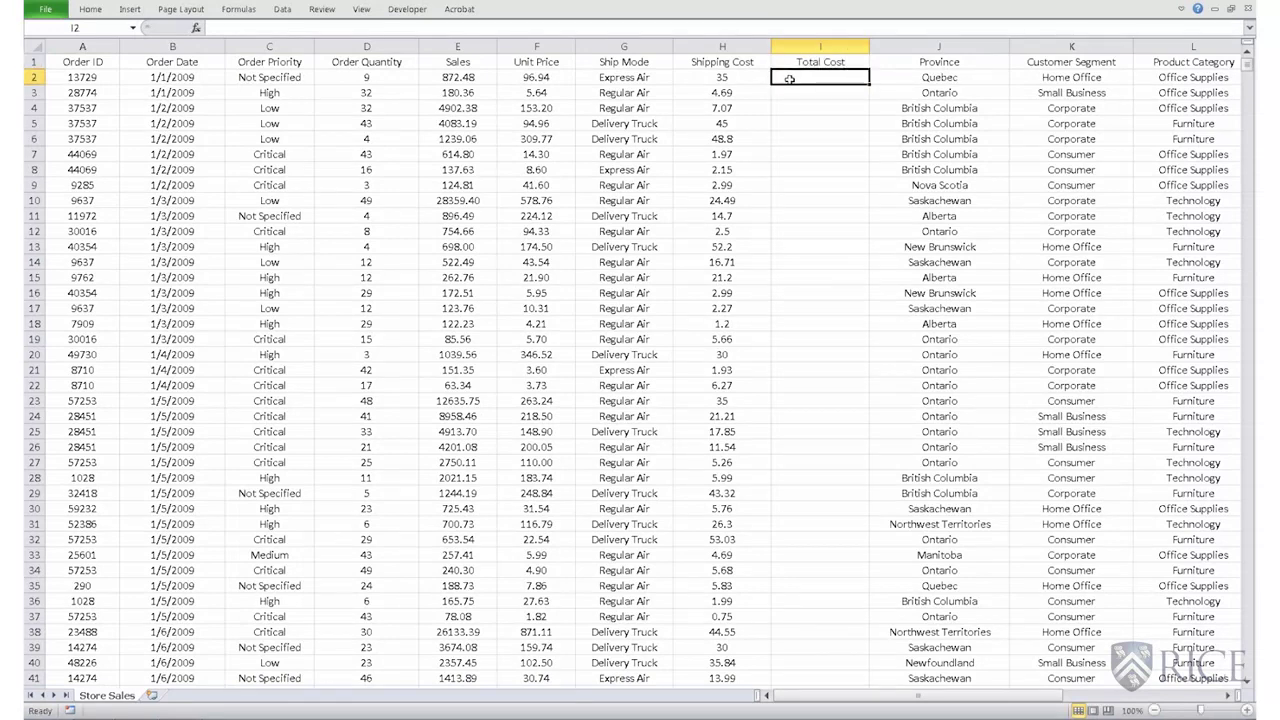
text(=)
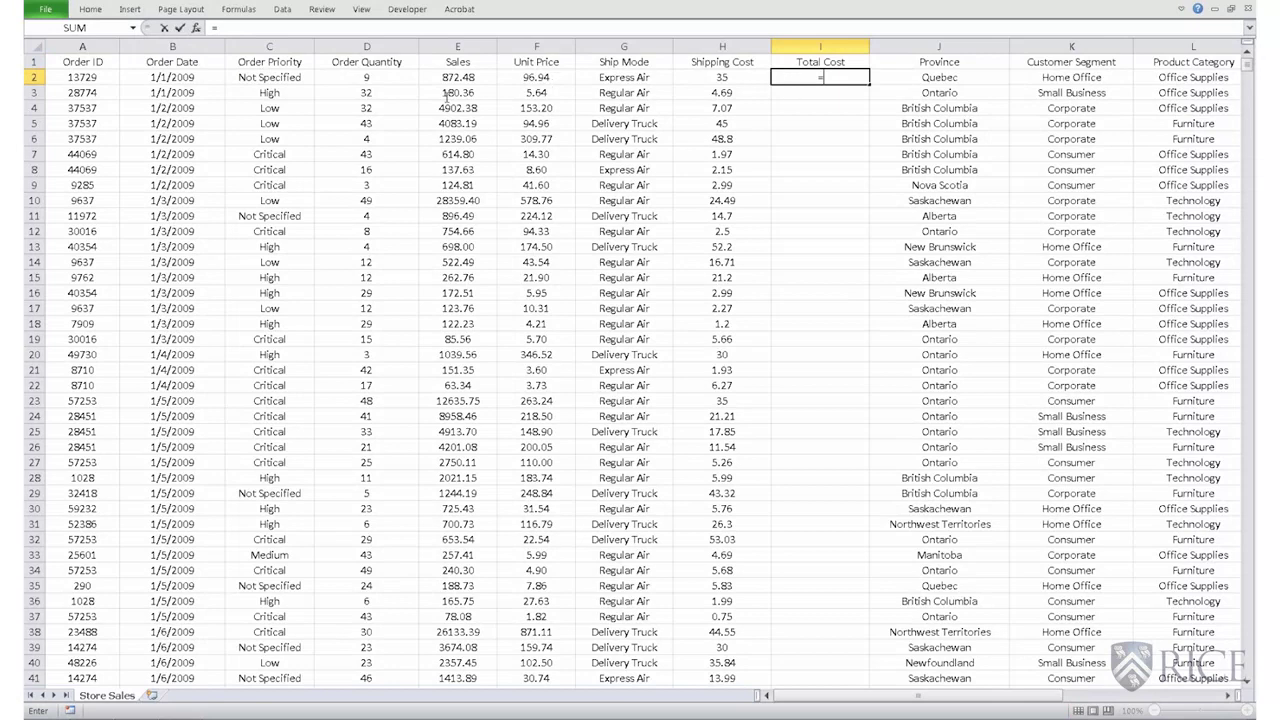
click(460, 78)
text(+)
click(730, 77)
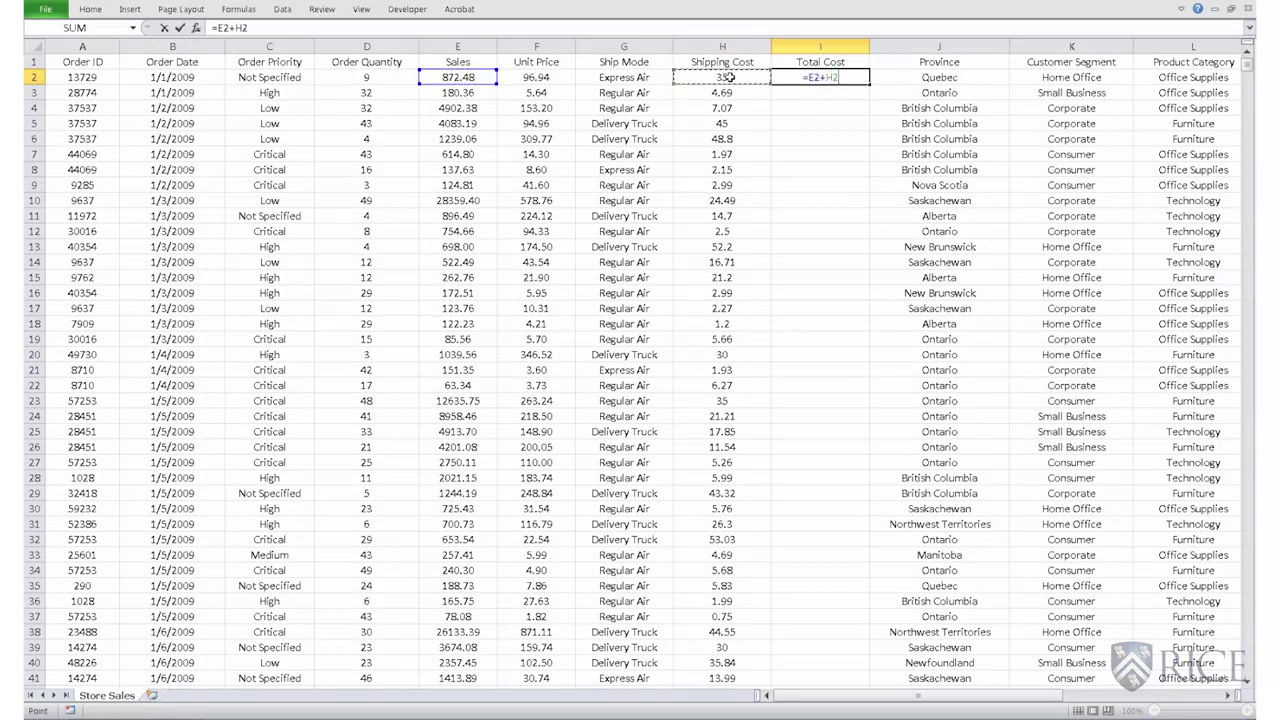
click(859, 77)
key(Return)
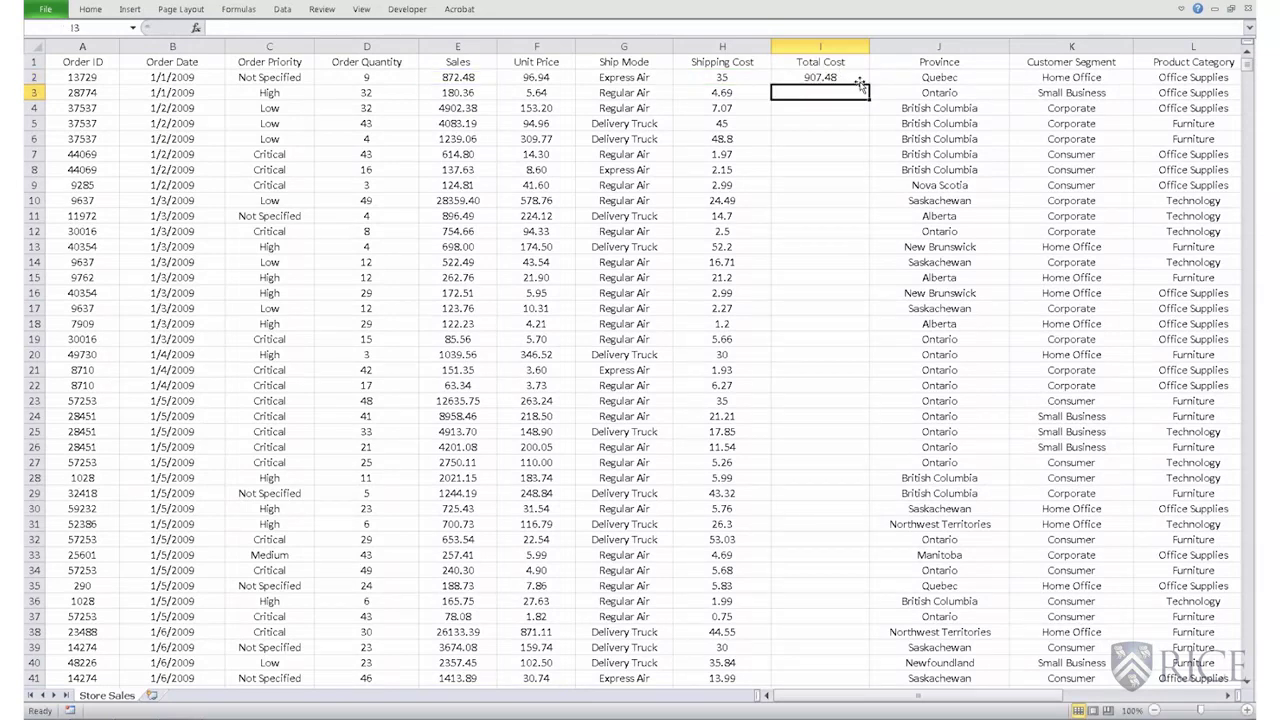
click(855, 77)
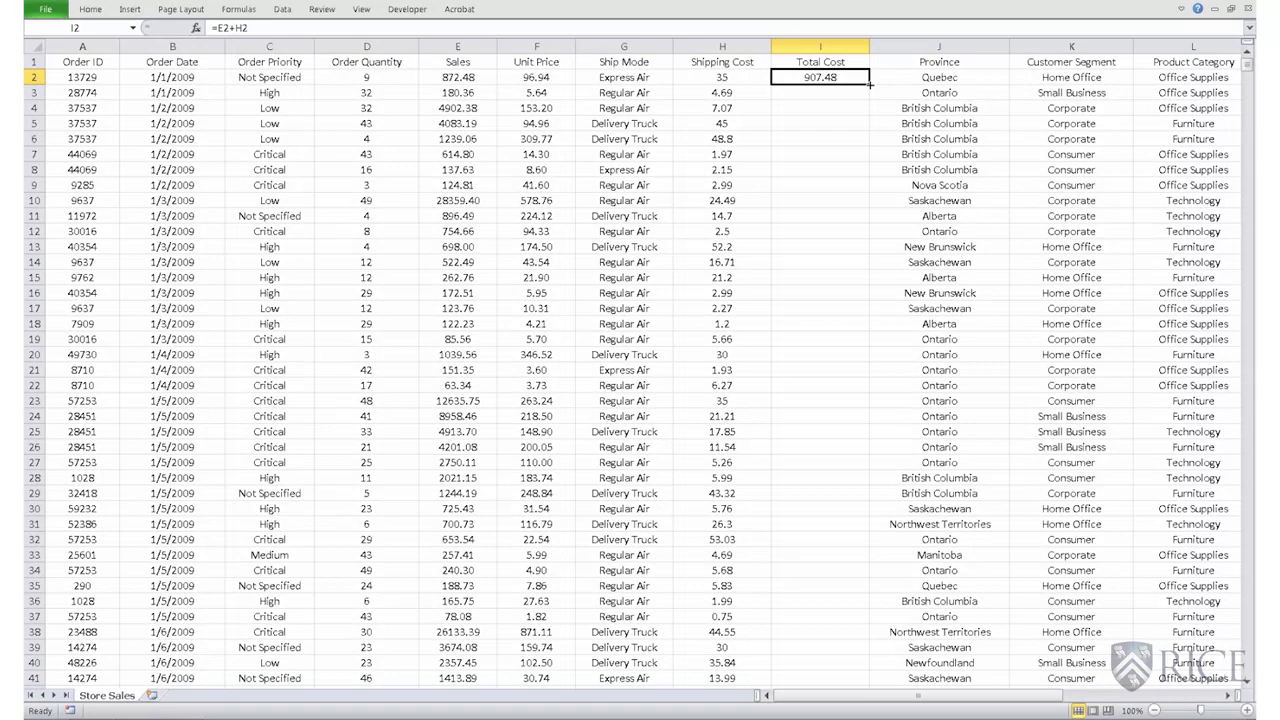
double_click(869, 85)
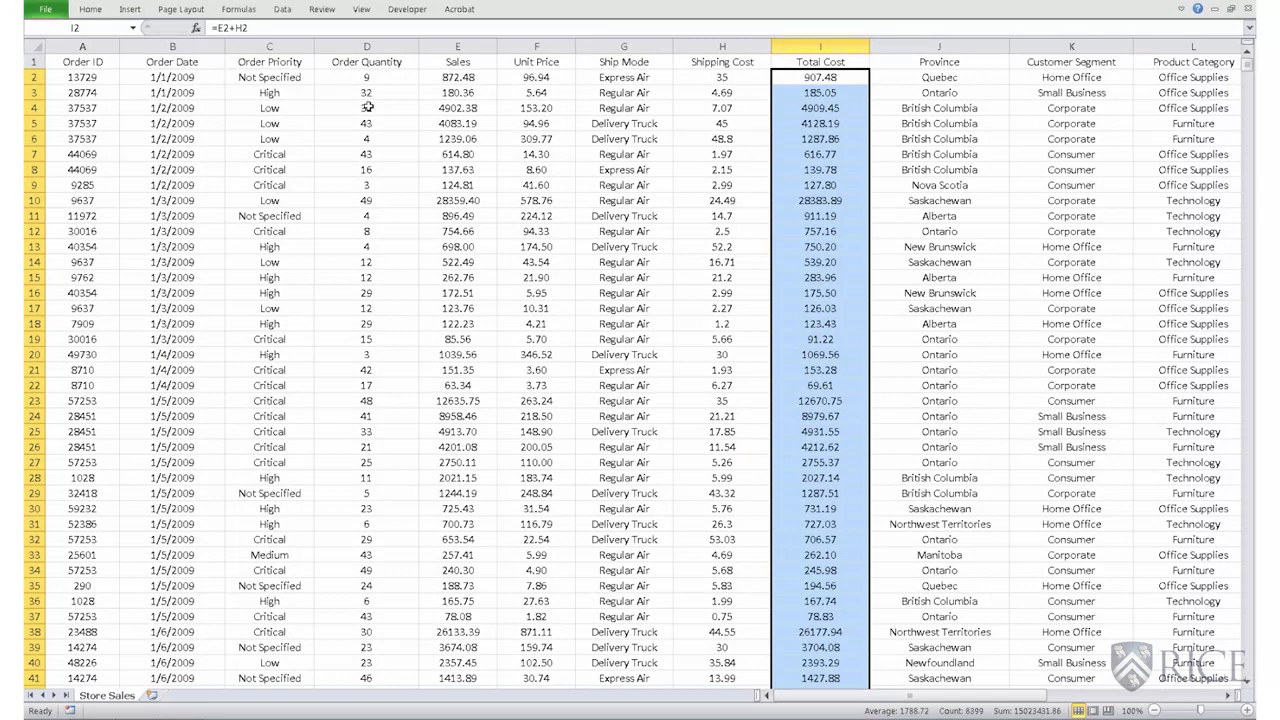
Insert a new column before Order ID and give it the header "Serial No.".
click(83, 46)
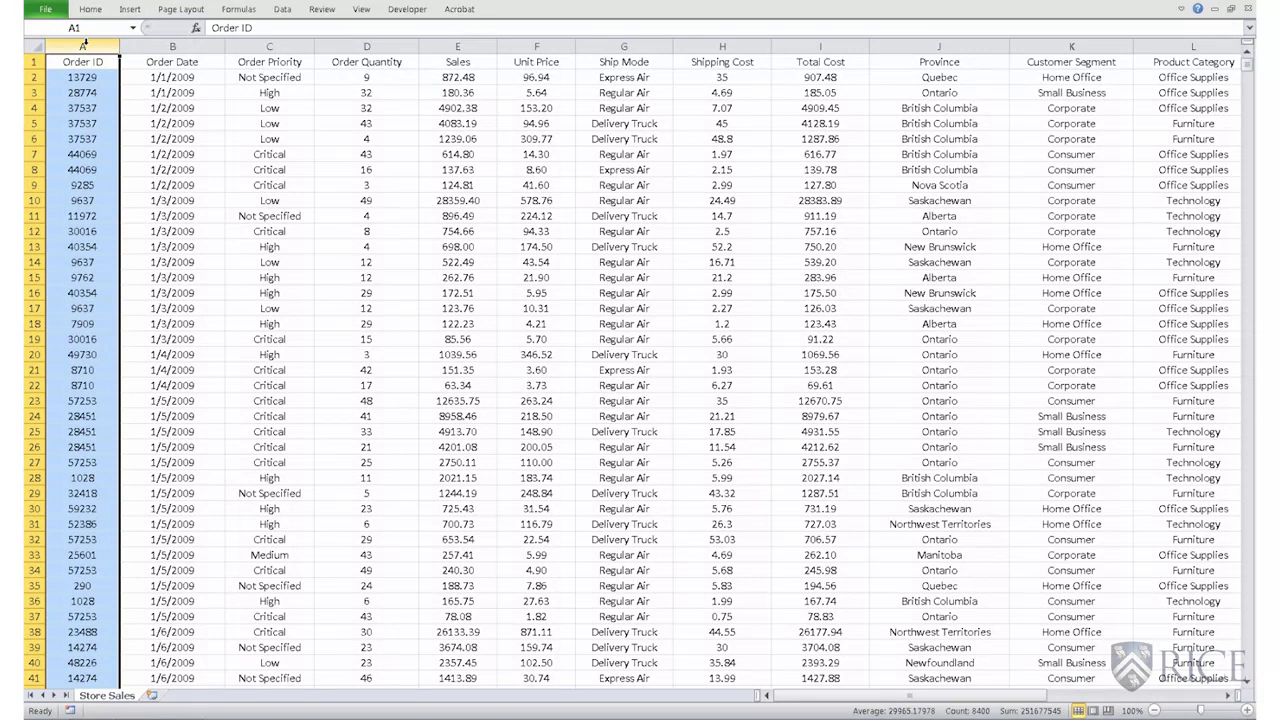
right_click(85, 45)
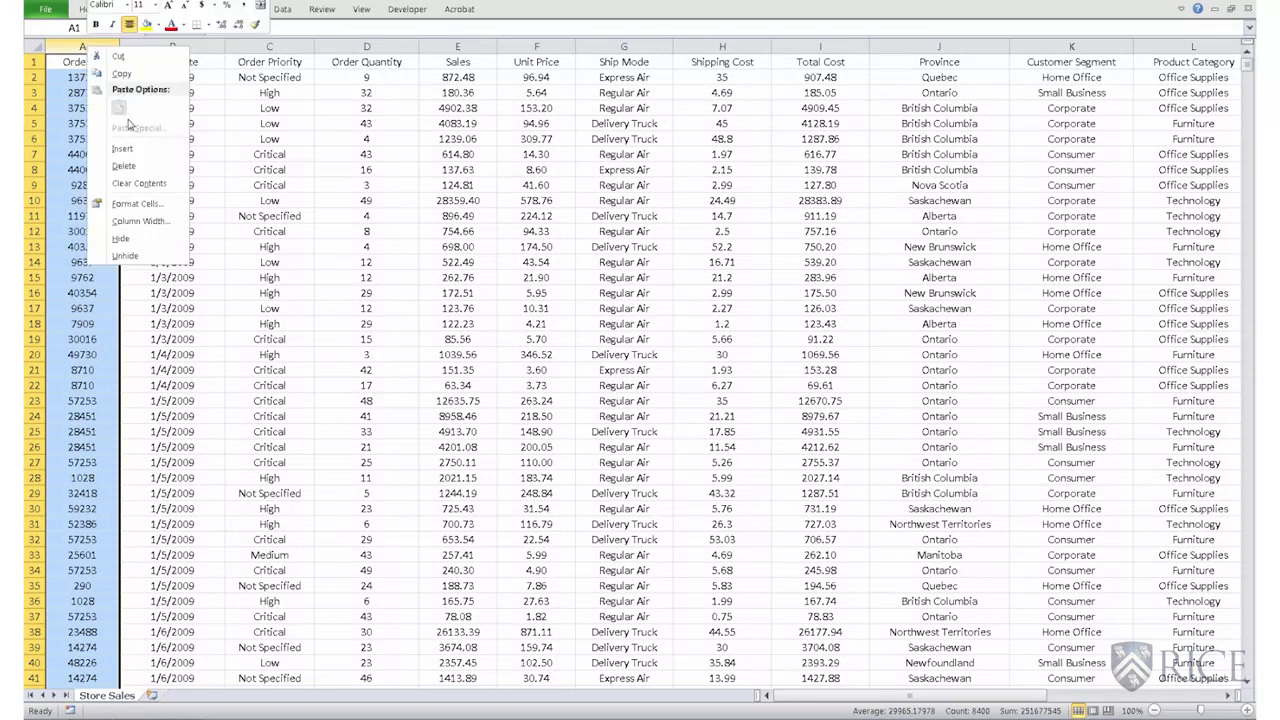
click(130, 148)
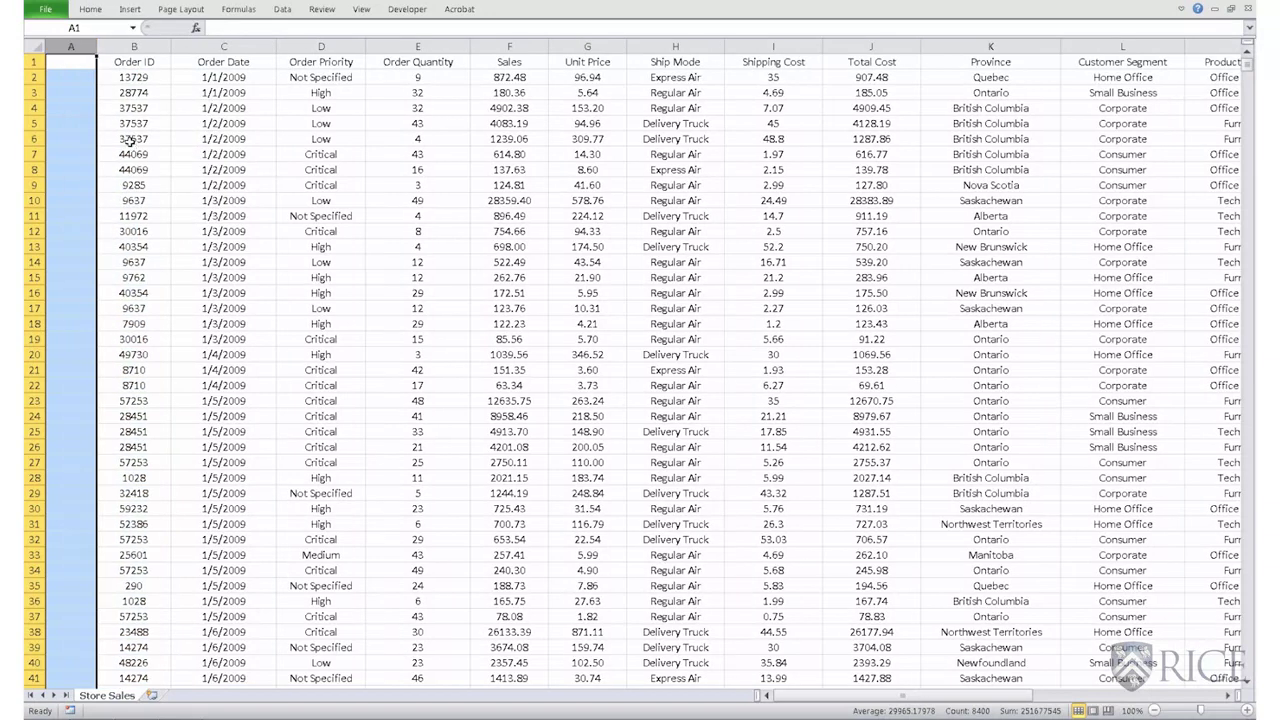
click(86, 62)
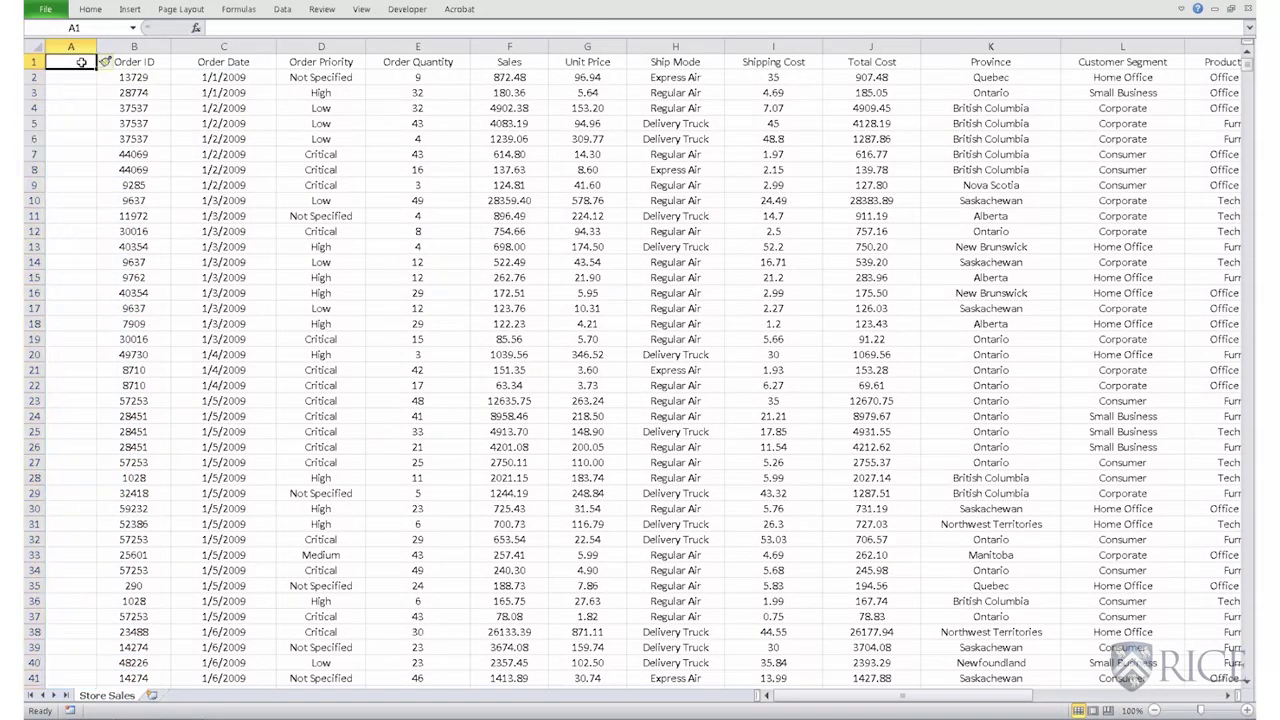
text(Serial No)
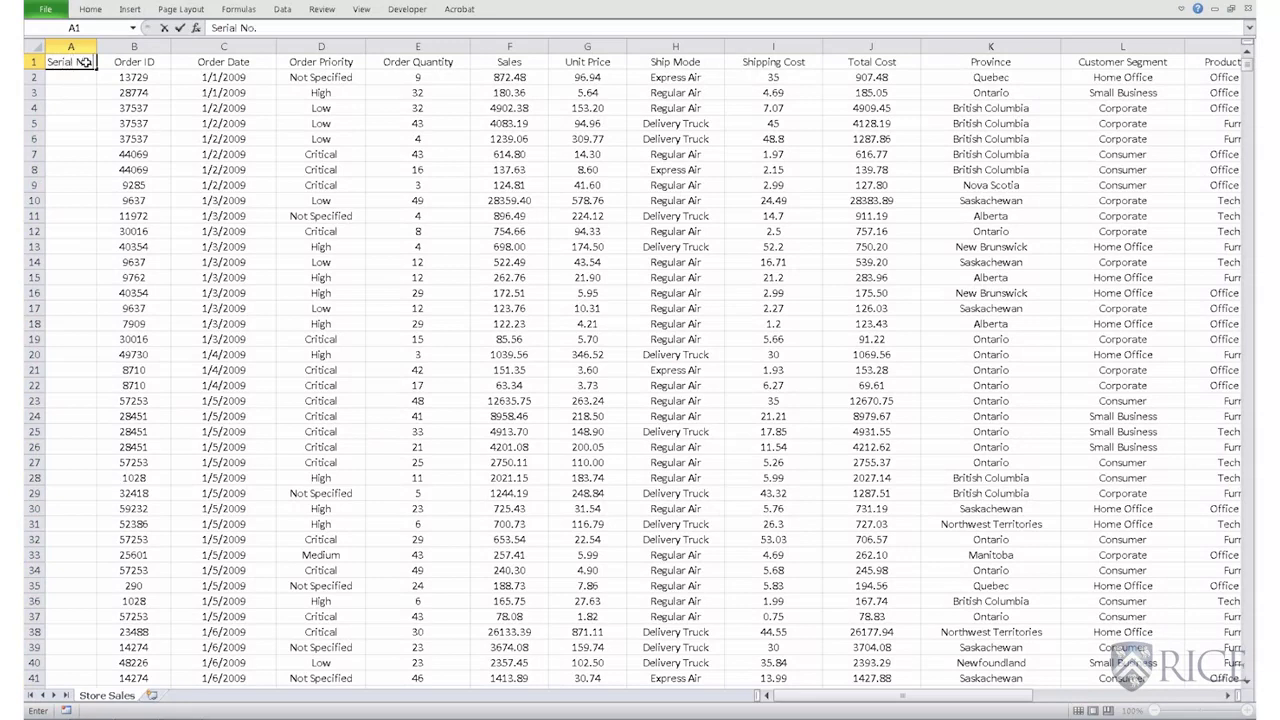
text(.)
key(Return)
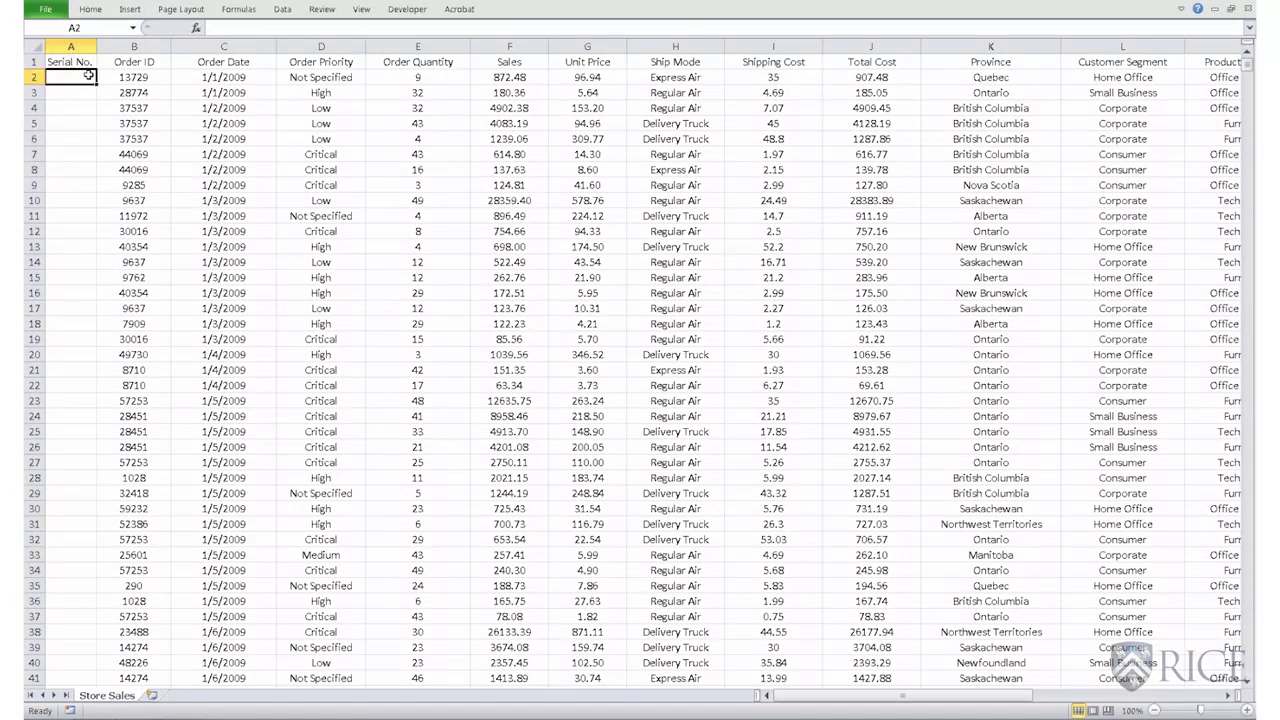
Start the serial numbering with 1 in A2 and the formula =A2+1 in A3.
text(1)
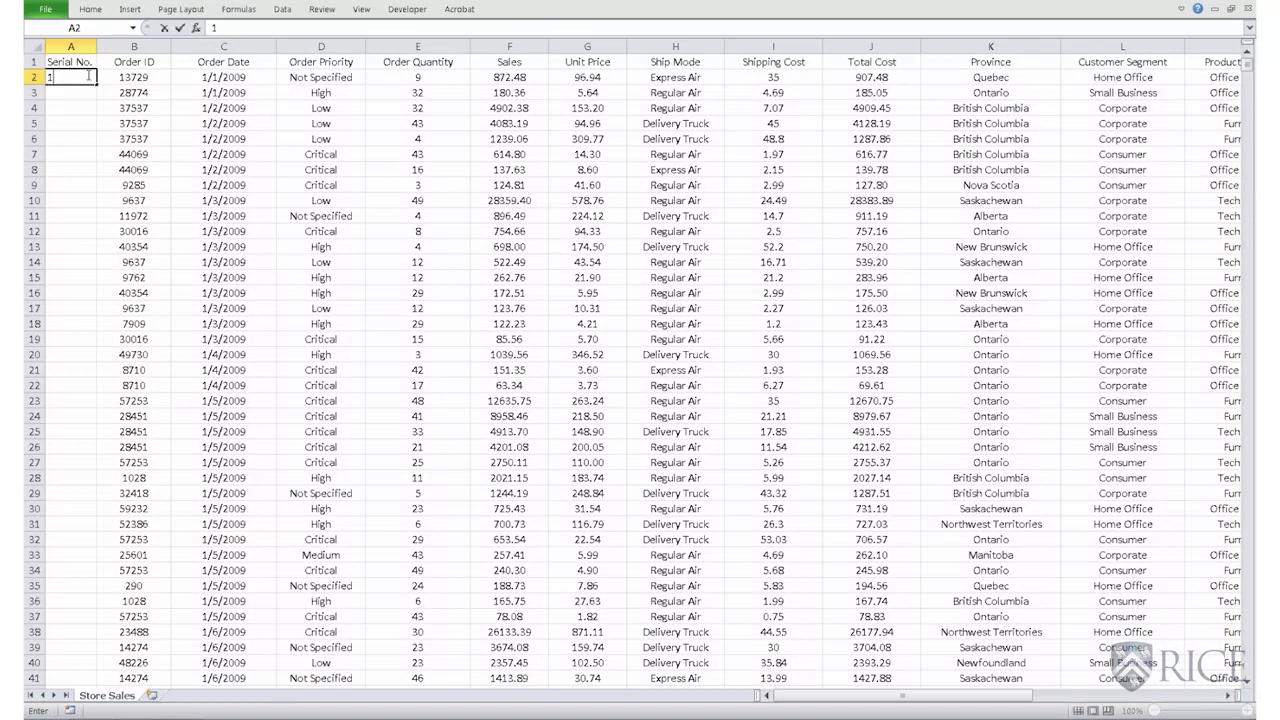
click(76, 92)
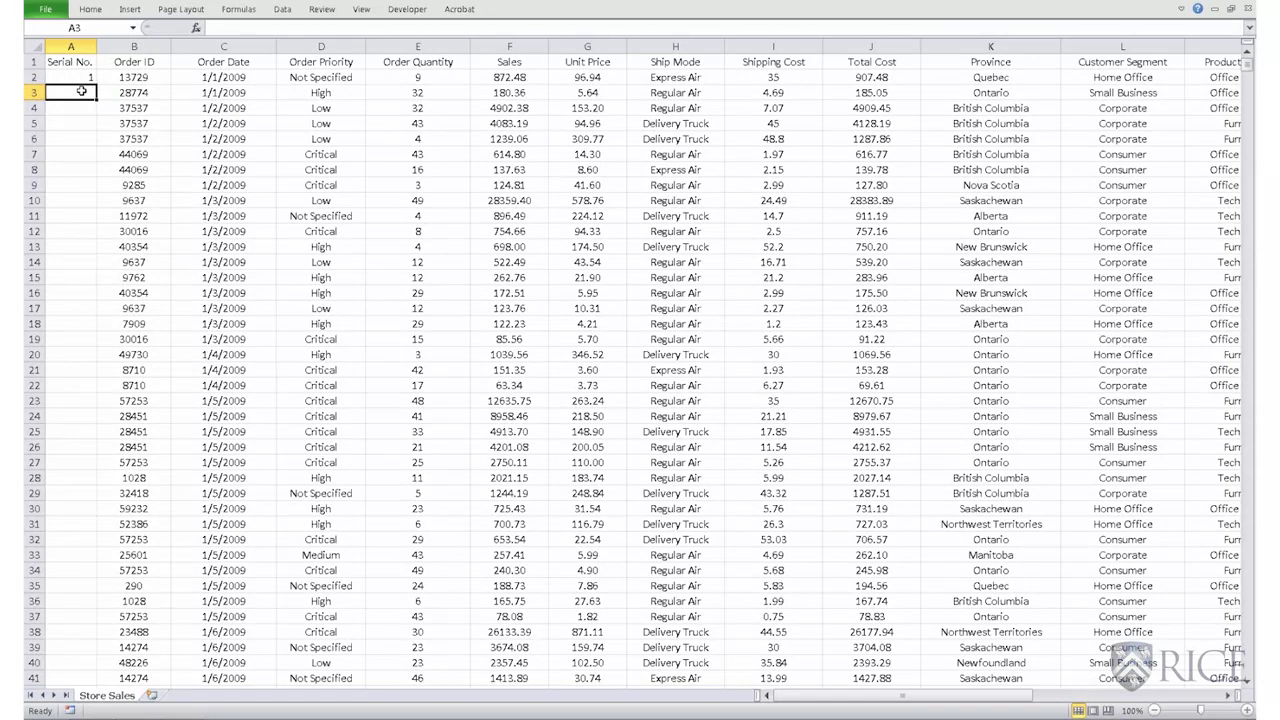
text(=)
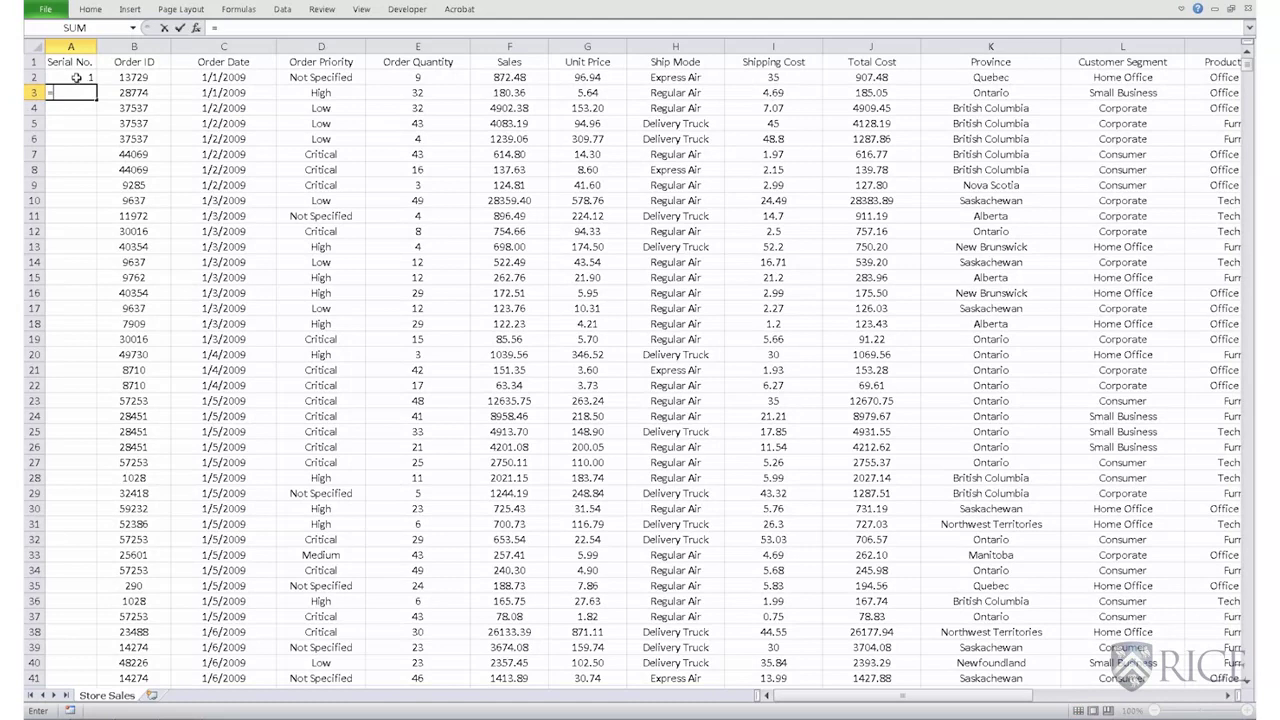
click(76, 77)
text(+1)
key(Return)
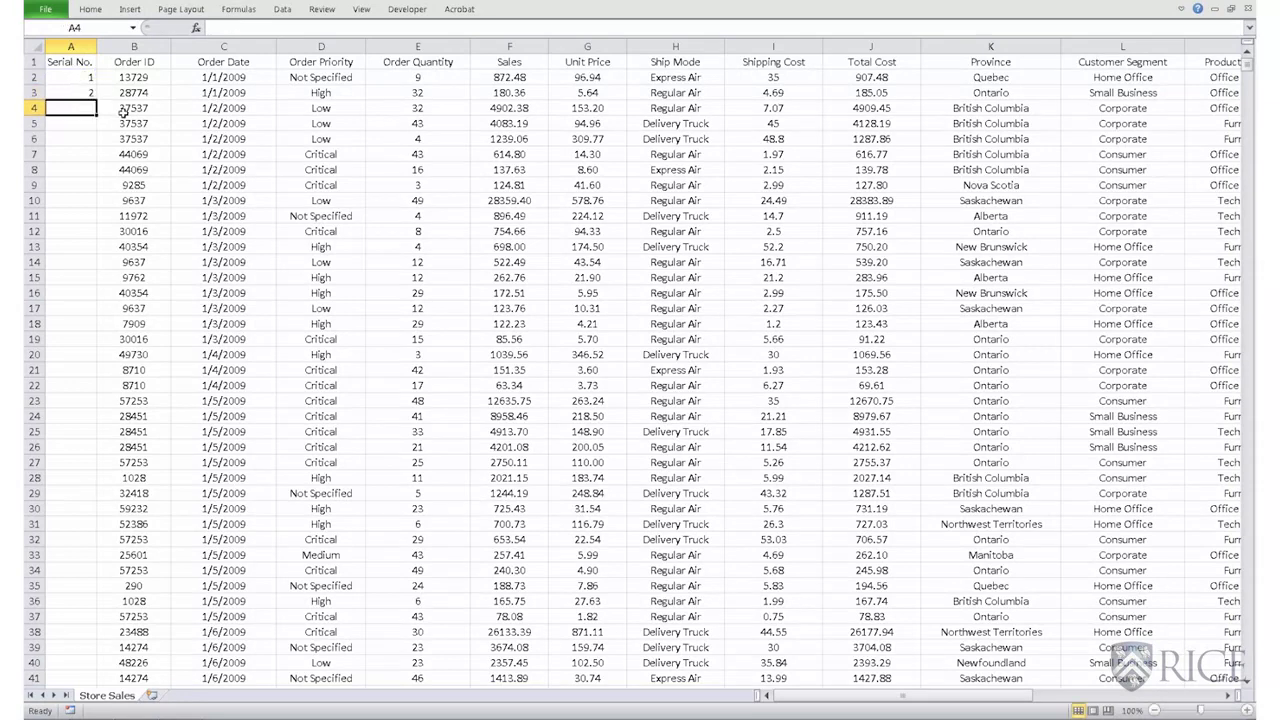
Fill the A3 formula down the Serial No. column and go to the column's last entry.
click(87, 92)
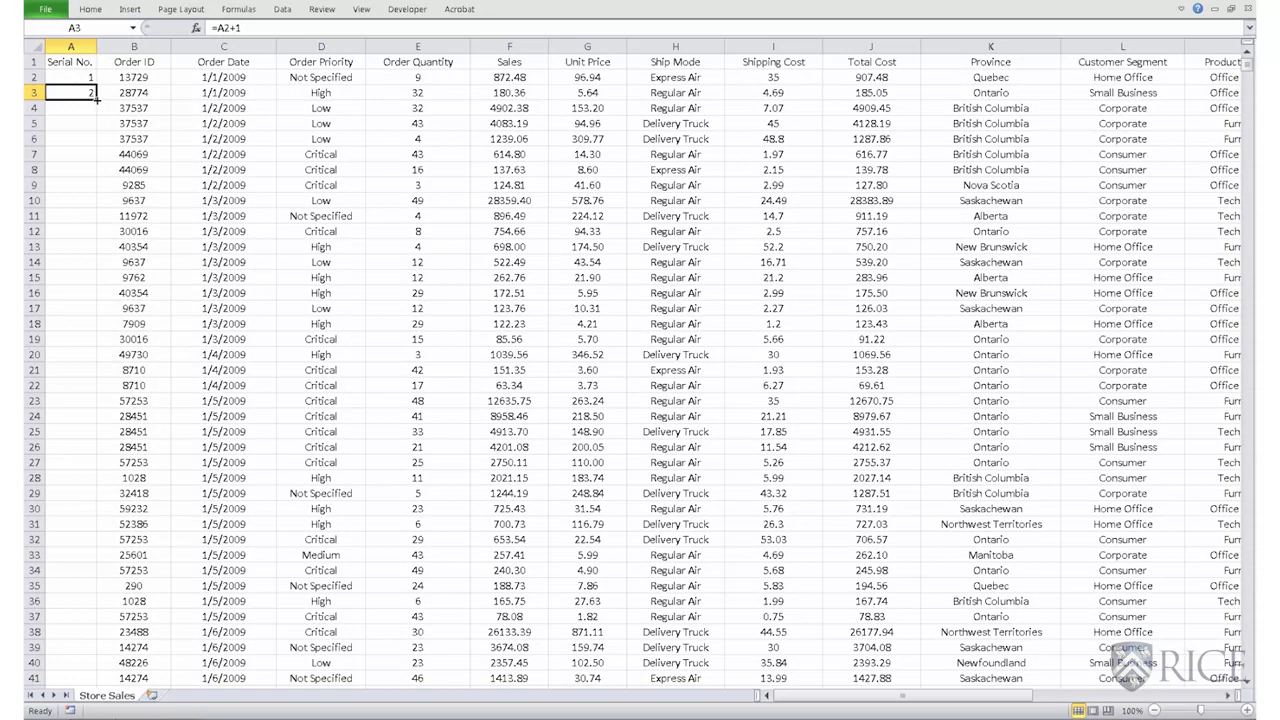
double_click(97, 99)
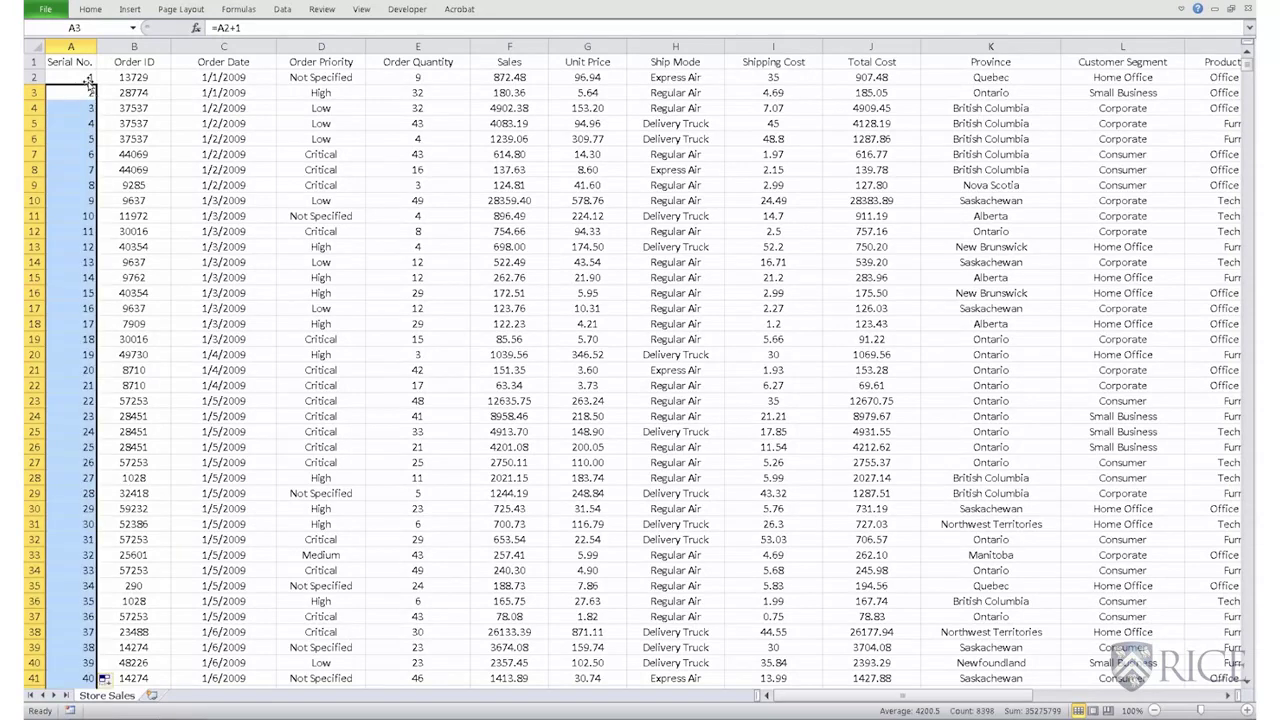
click(88, 78)
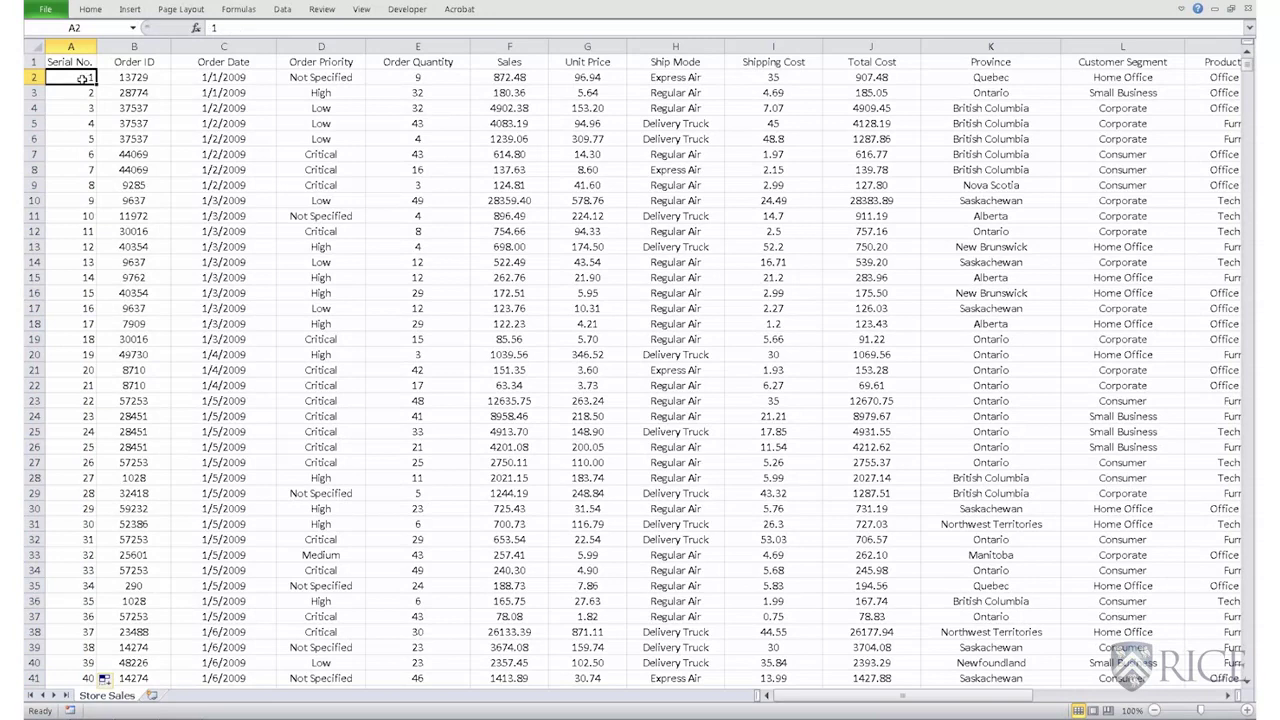
key(ctrl+Down)
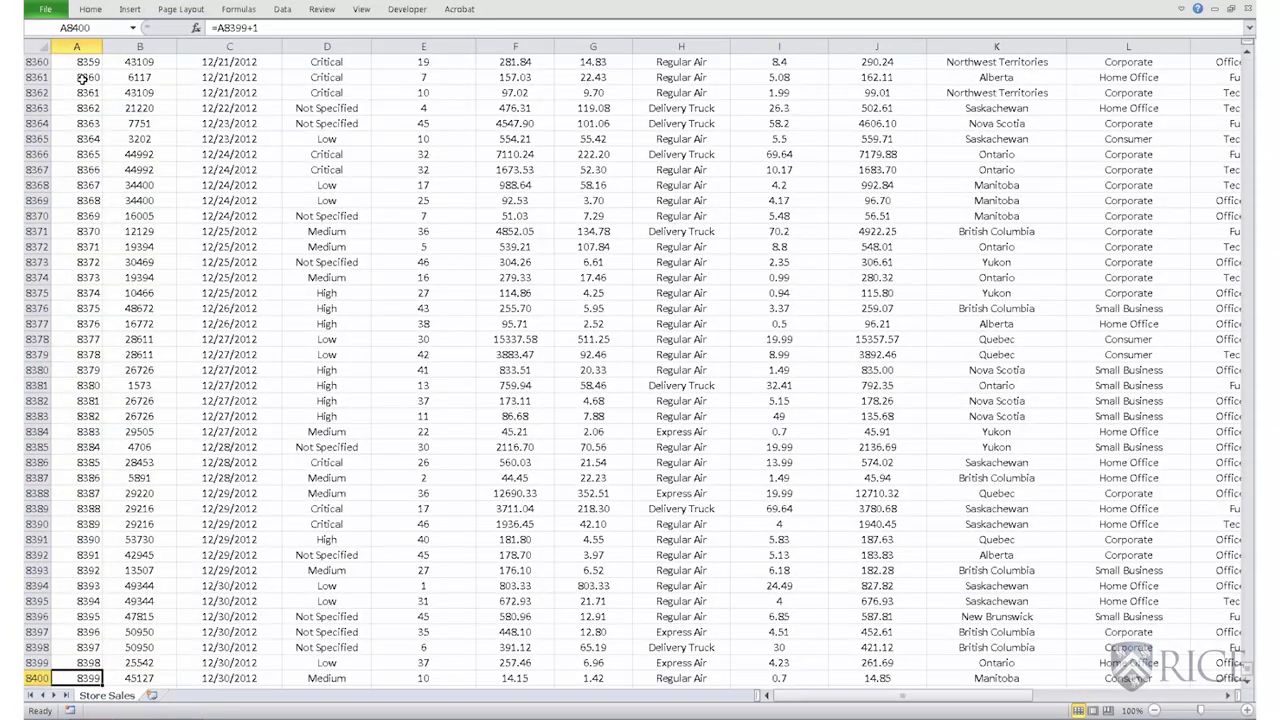
Copy the last serial number in A8400 and paste it as a value only into A8401, directly below the column's last entry.
scroll(130, 170, down, 7)
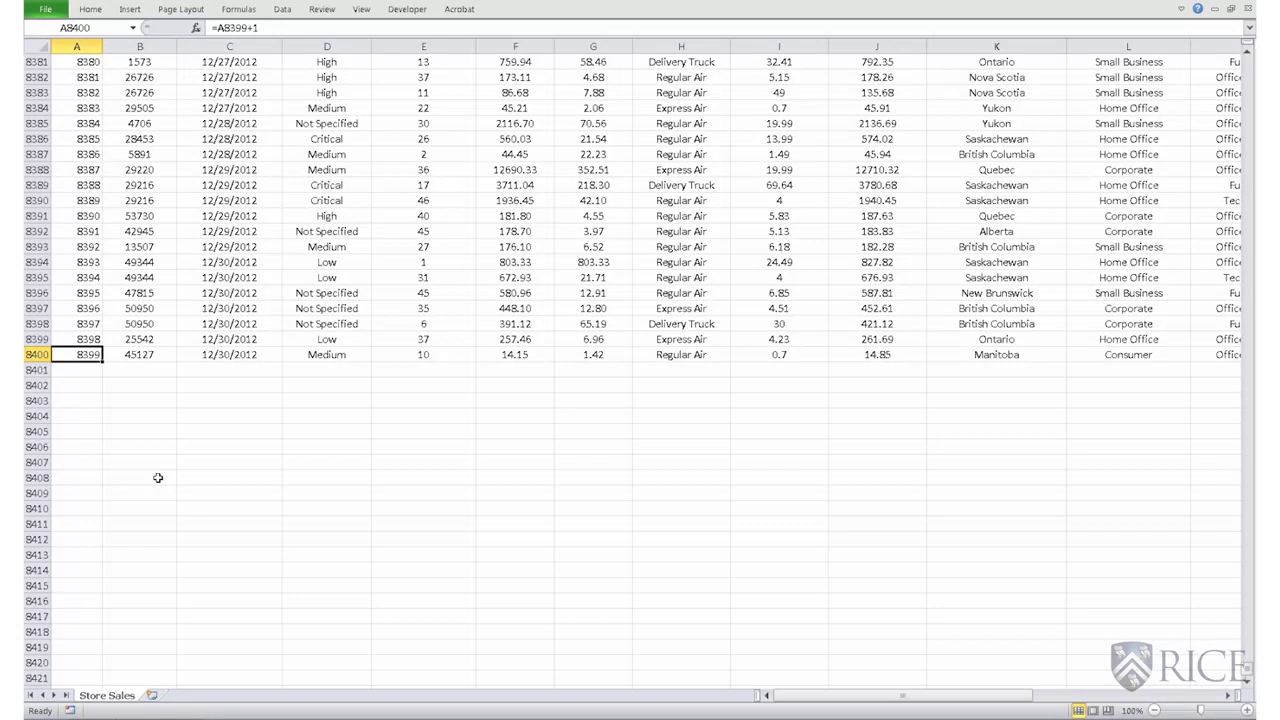
mouse_move(102, 350)
click(69, 370)
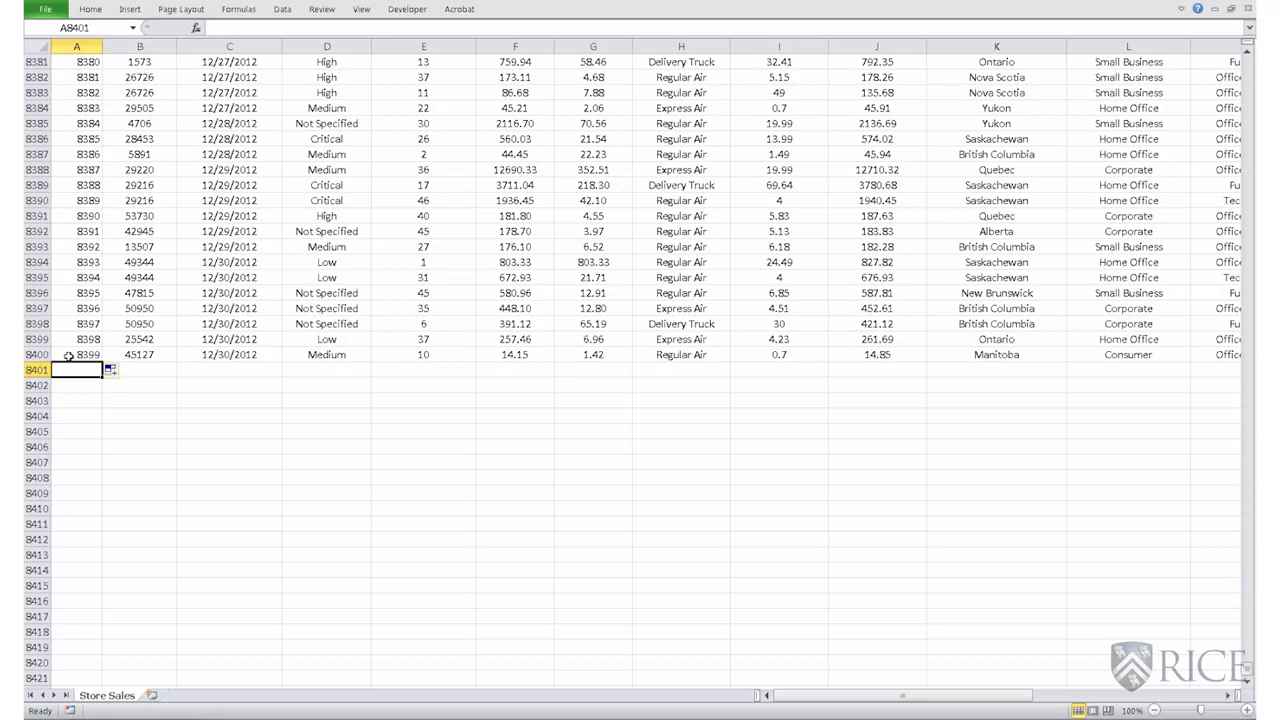
click(82, 354)
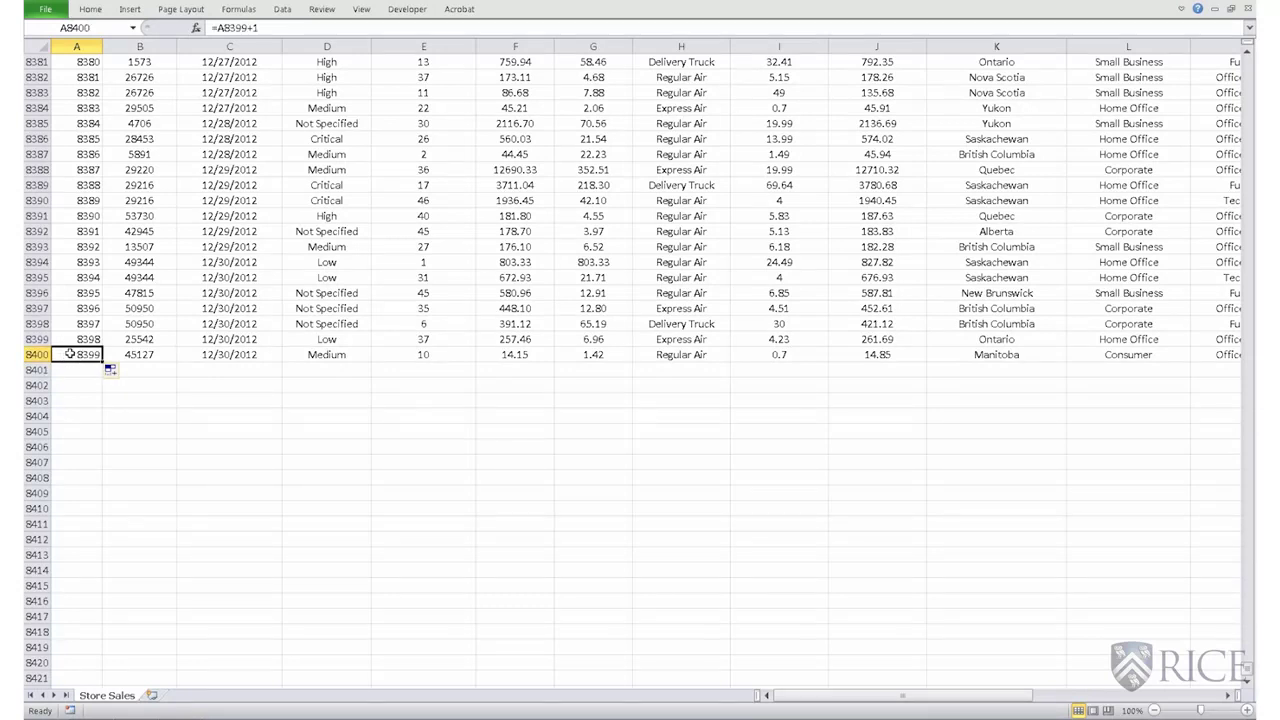
right_click(69, 354)
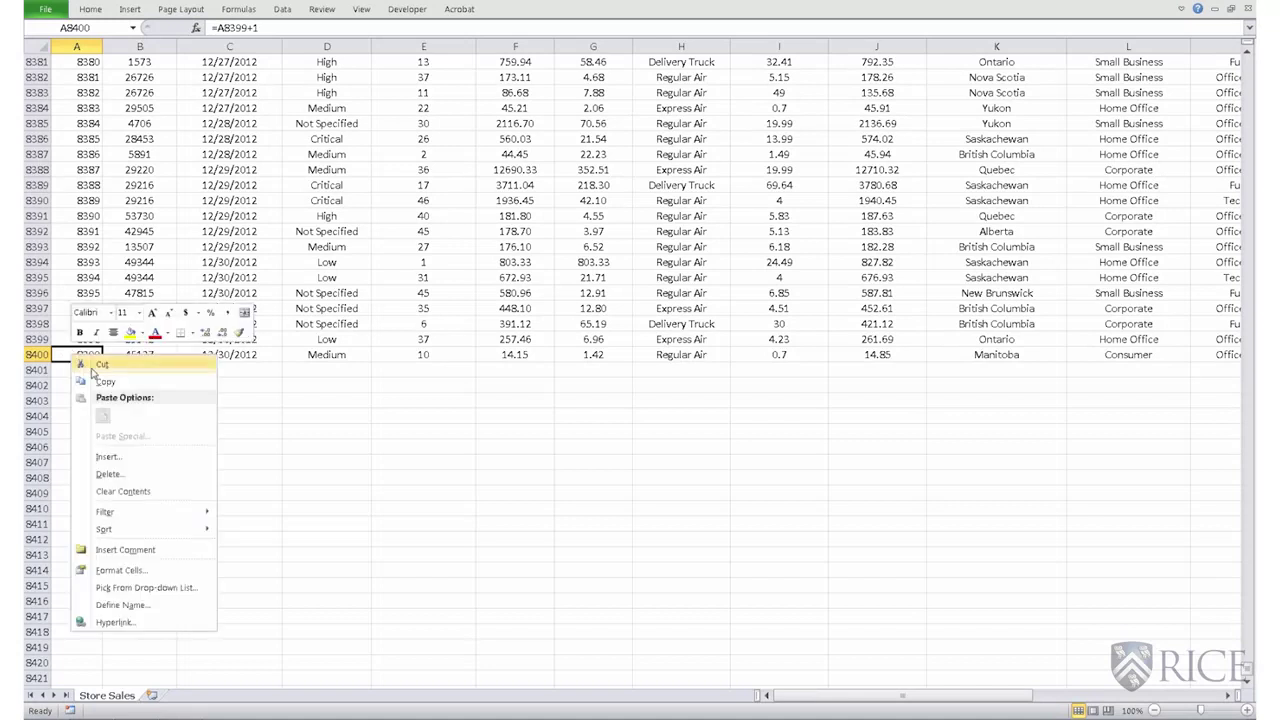
click(103, 381)
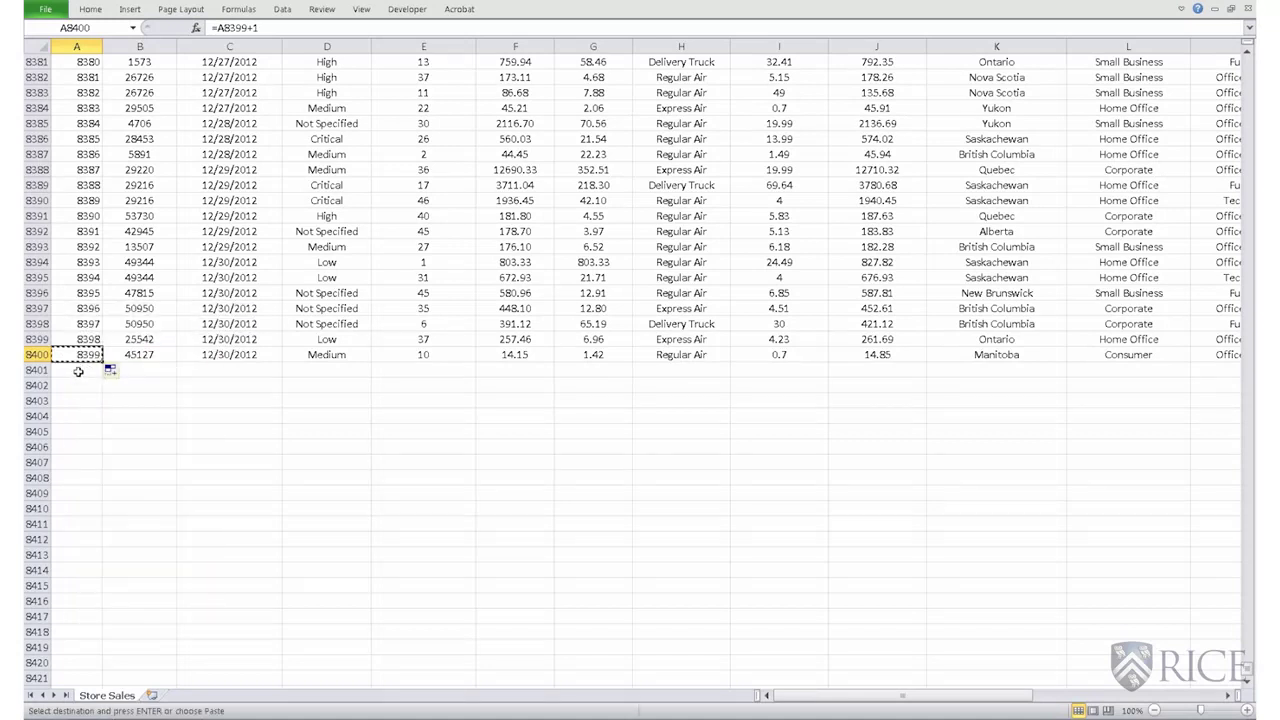
click(78, 371)
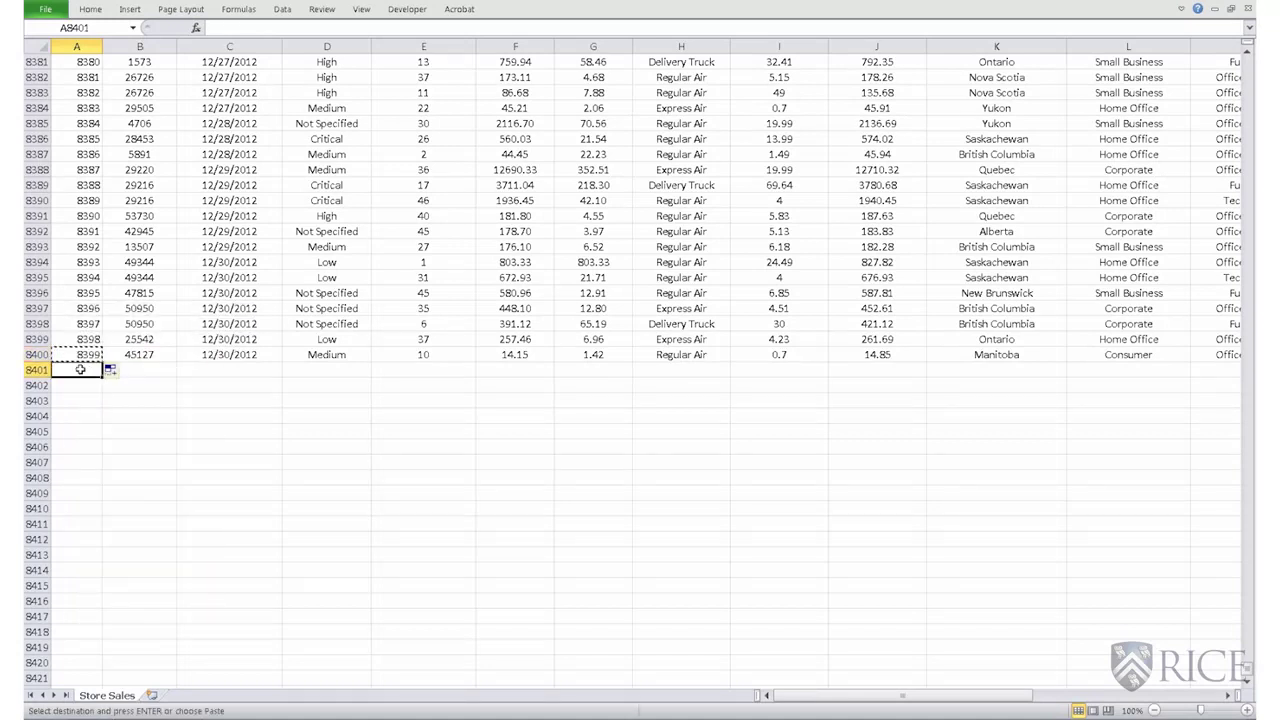
right_click(80, 369)
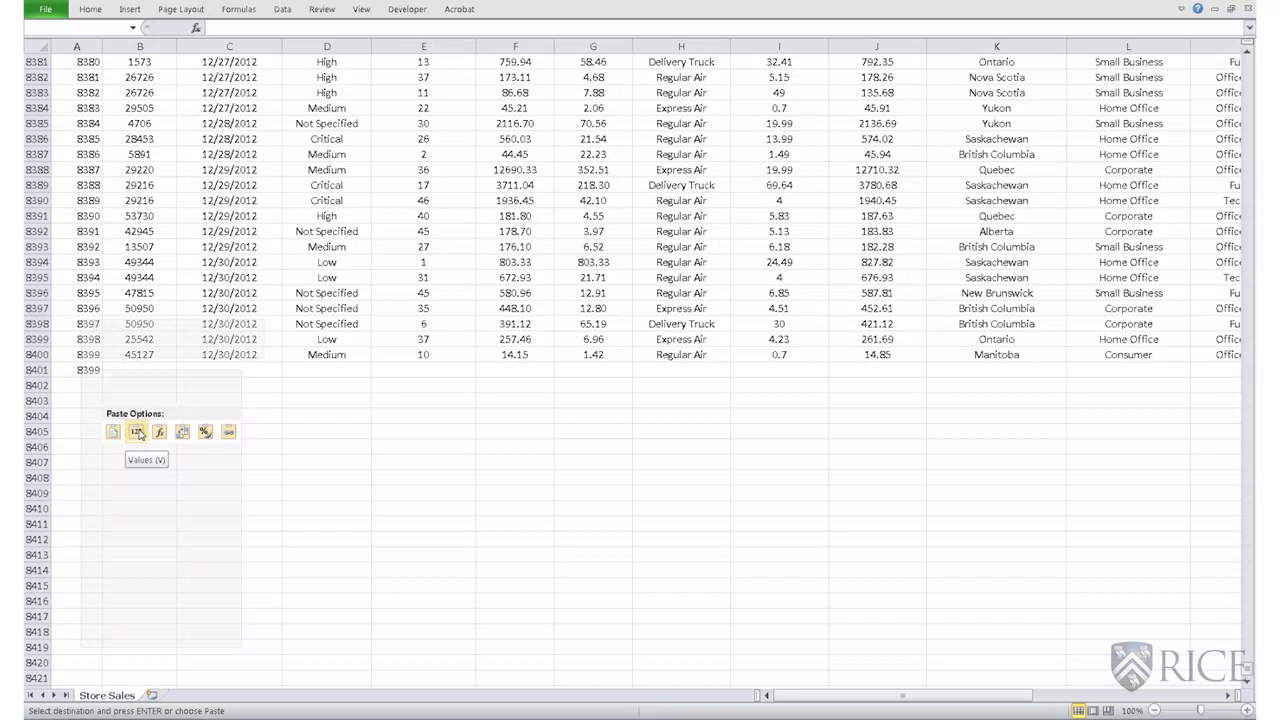
click(138, 432)
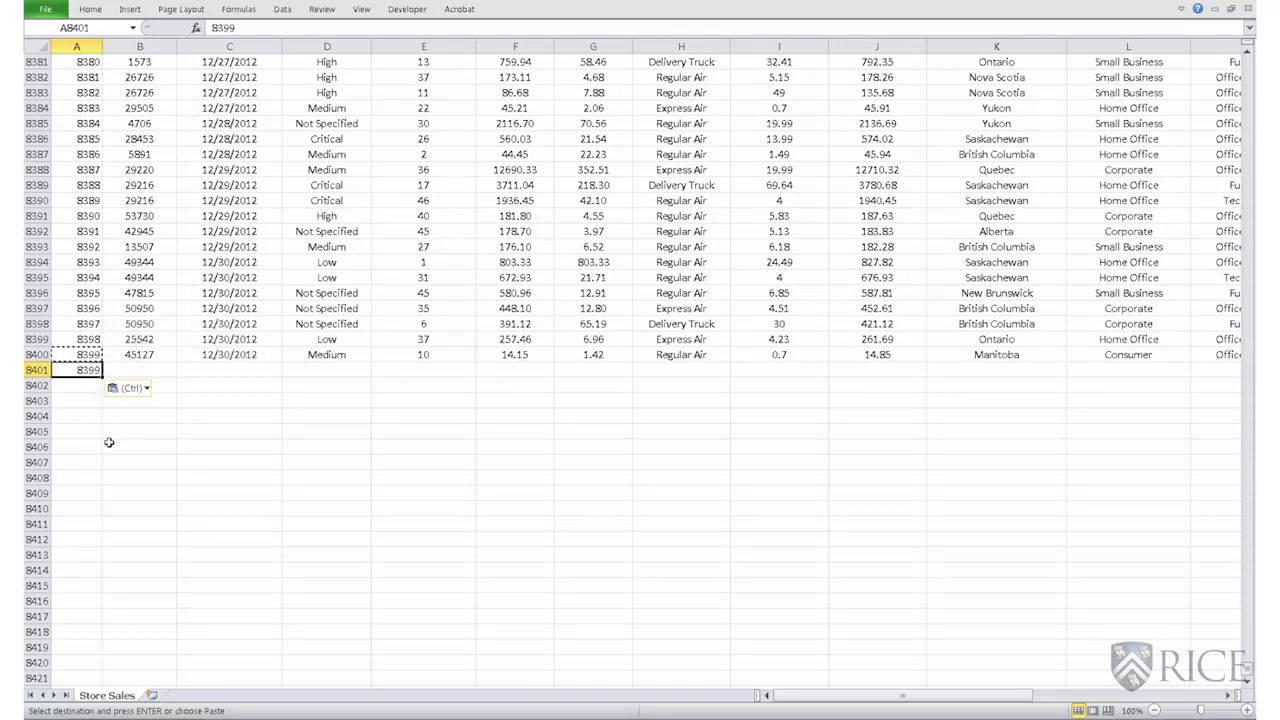